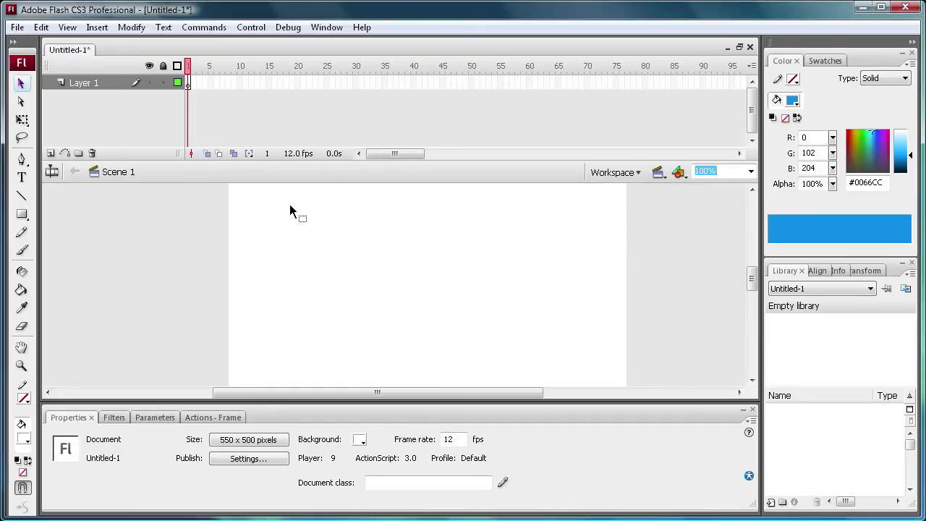
Set the Rectangle tool's corner radius to 16 and draw a white rounded rectangle.
left_click(22, 214)
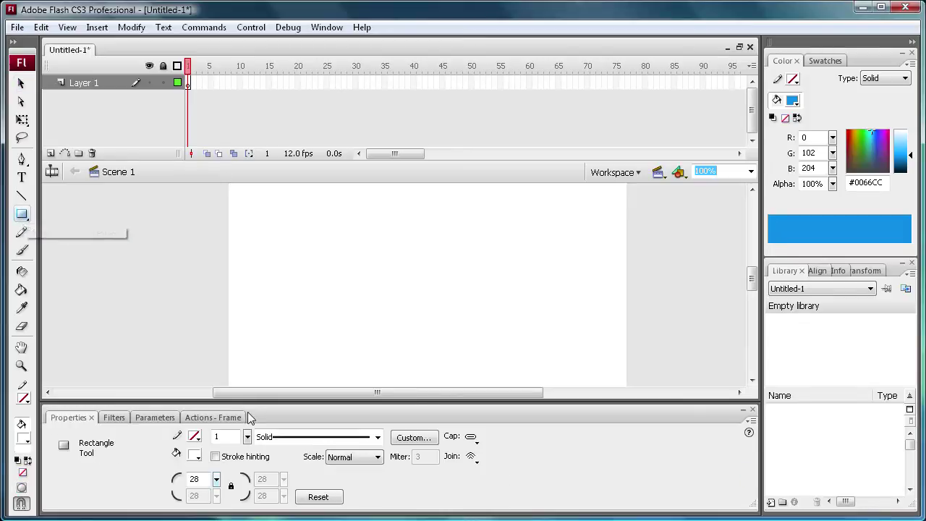
left_click(217, 480)
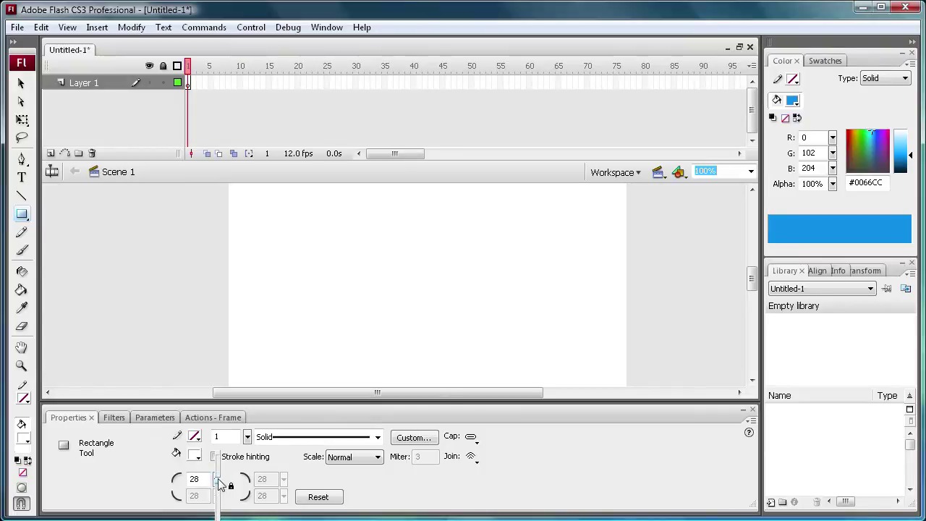
mouse_move(220, 484)
left_mouse_down()
mouse_move(217, 473)
mouse_move(223, 489)
left_mouse_up()
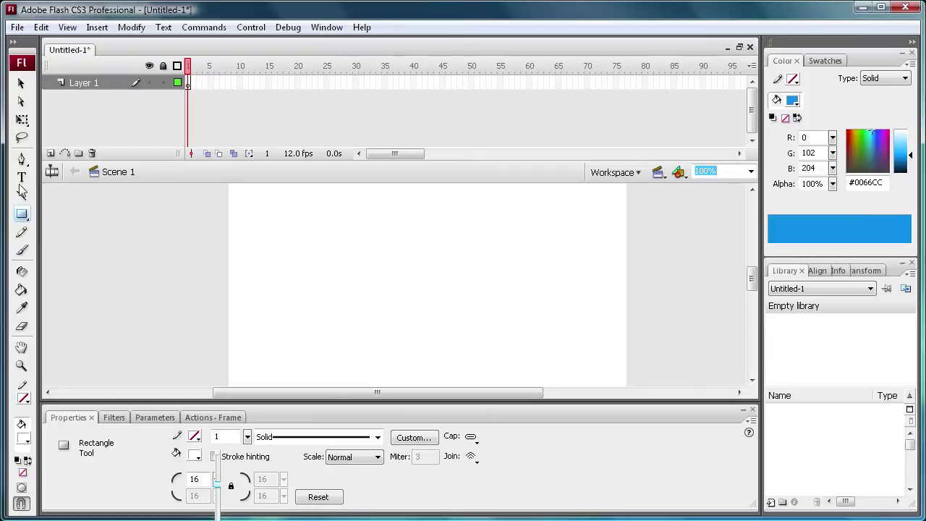
left_click(21, 217)
left_click_drag(306, 256, 441, 293)
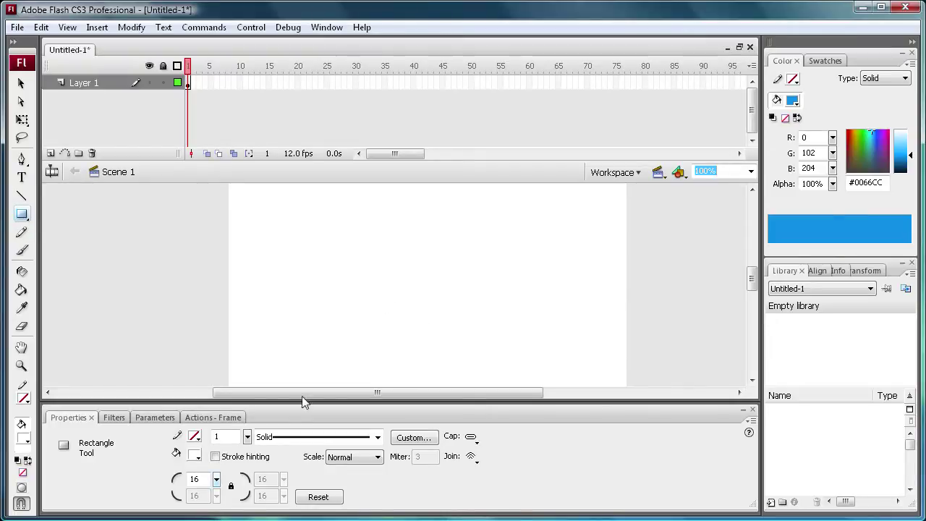
Change the fill to blue #0033FF and draw the blue rounded rectangle left of centre.
left_click(21, 83)
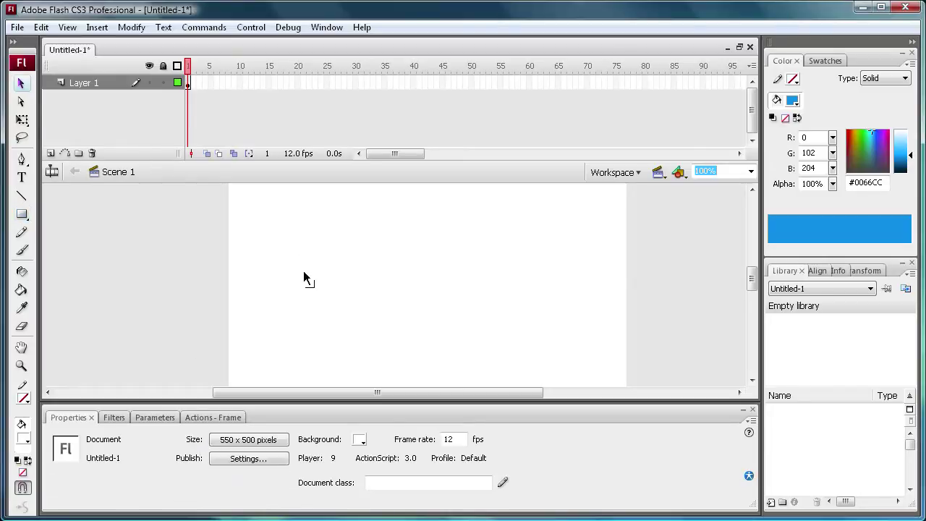
left_click_drag(271, 218, 545, 344)
left_click(214, 191)
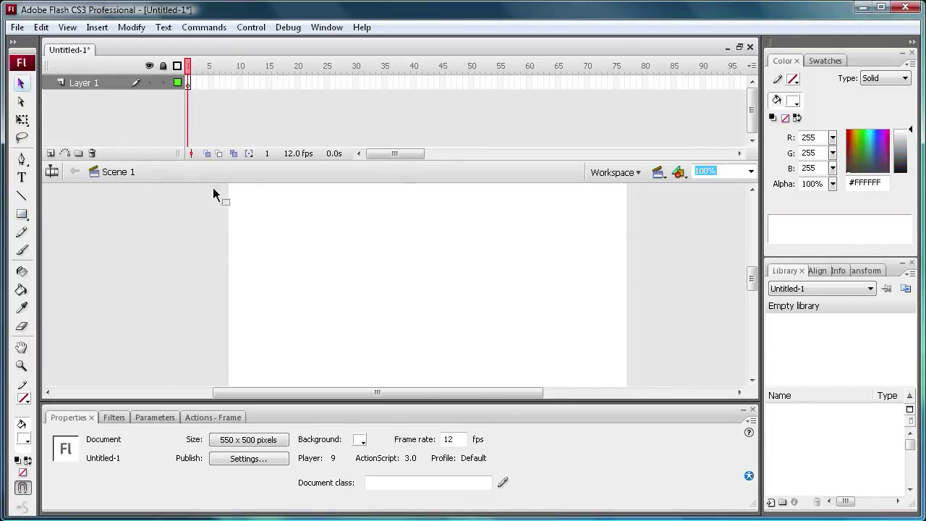
left_click(22, 214)
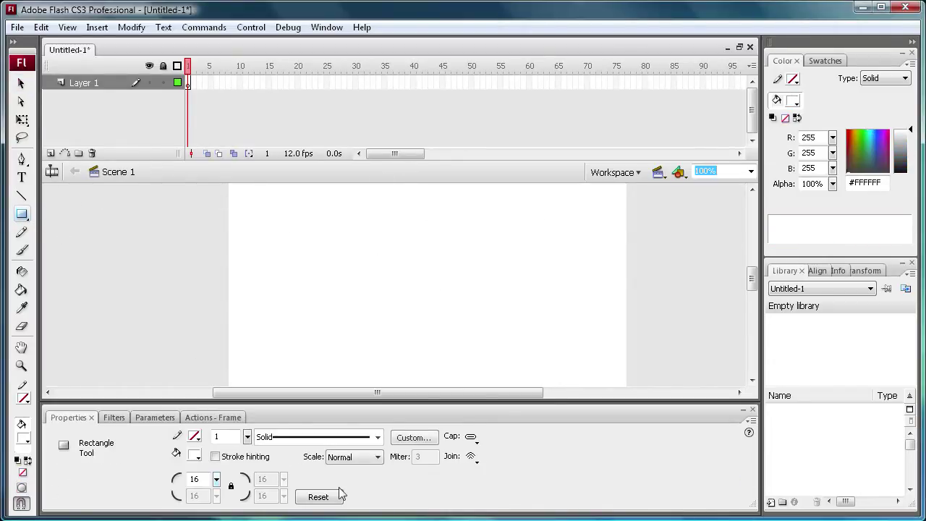
left_click(198, 456)
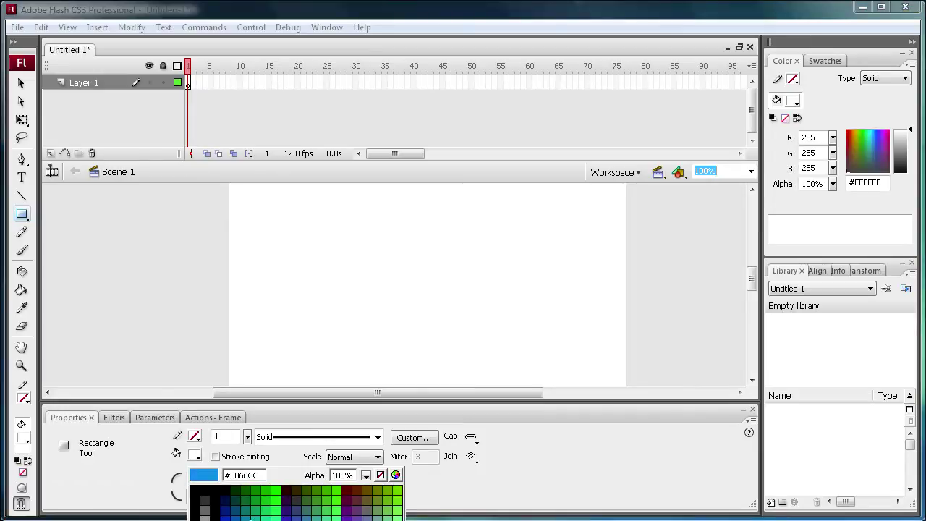
left_click(225, 518)
left_click_drag(313, 249, 448, 289)
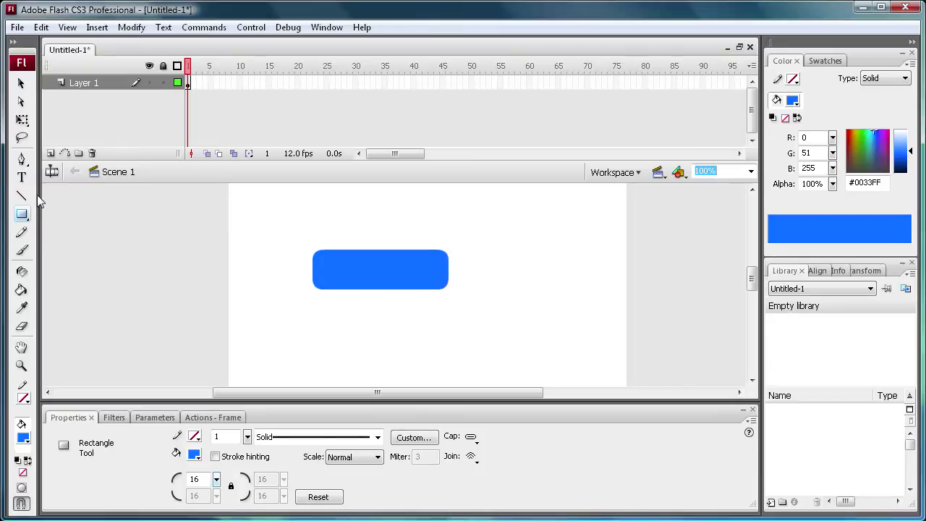
Type white 'Press Me!' text on the blue rectangle.
left_click(22, 178)
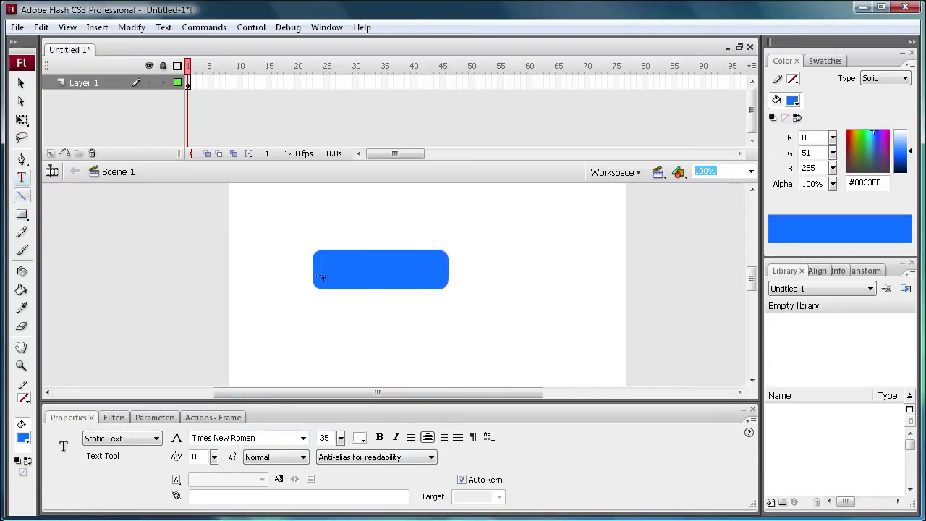
left_click(332, 252)
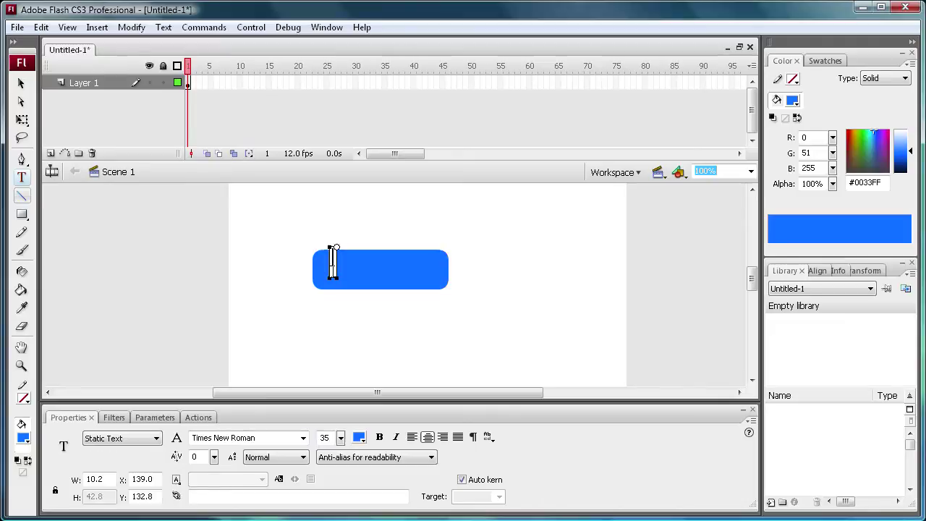
left_click(358, 437)
left_click(370, 515)
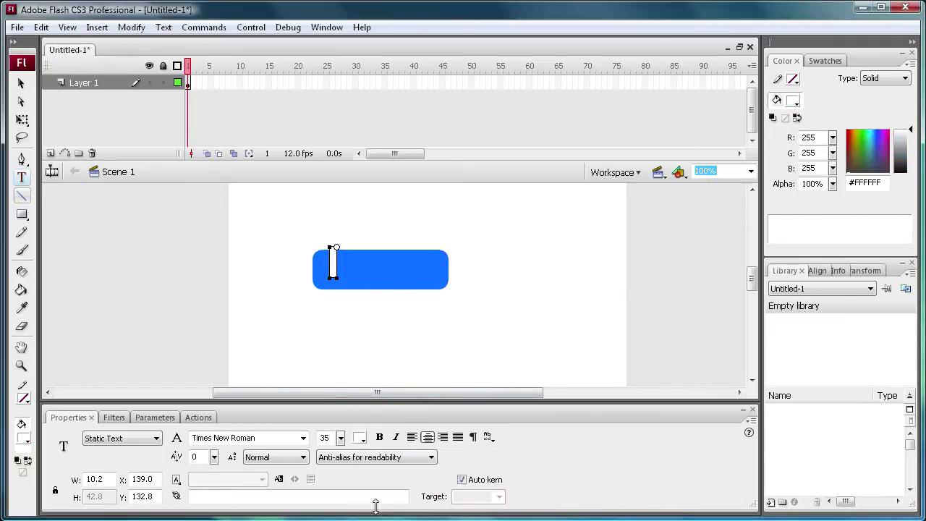
type("Press M")
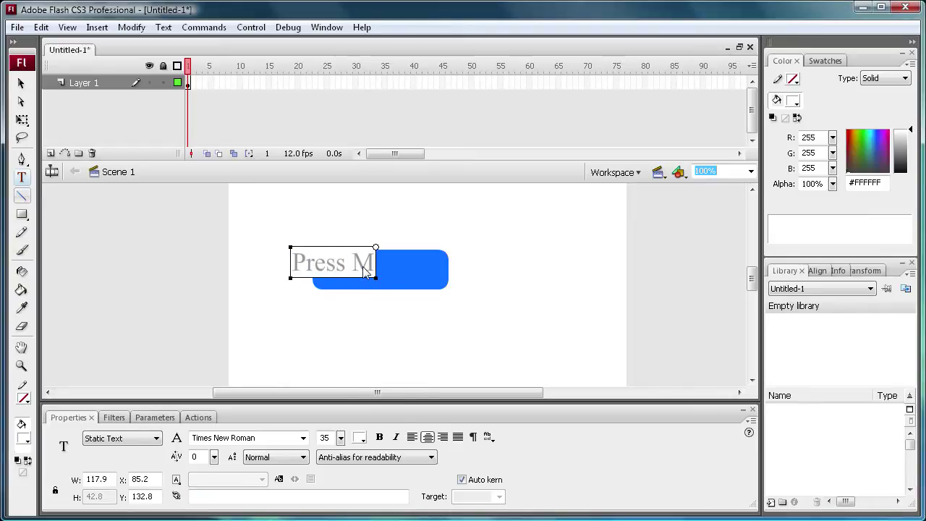
type("e!")
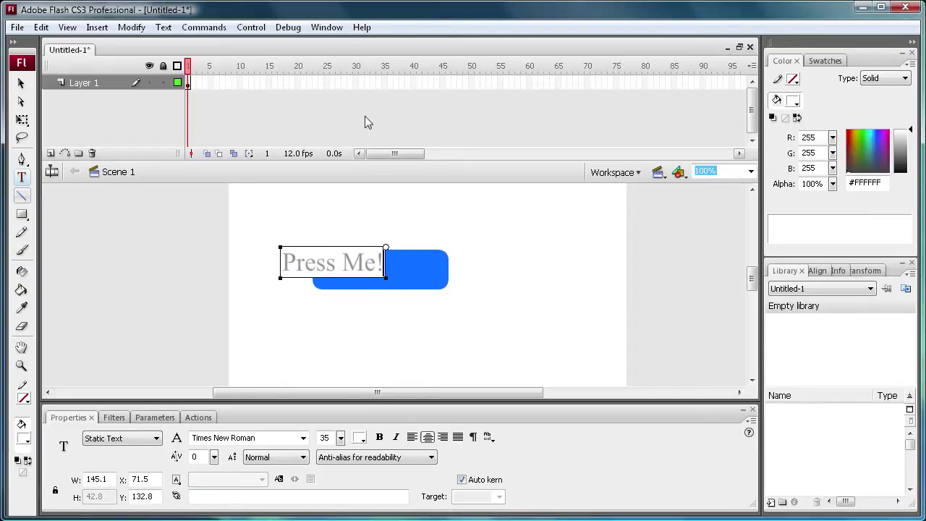
Centre the Press Me! text on the rectangle, then select both text and rectangle.
left_click(21, 82)
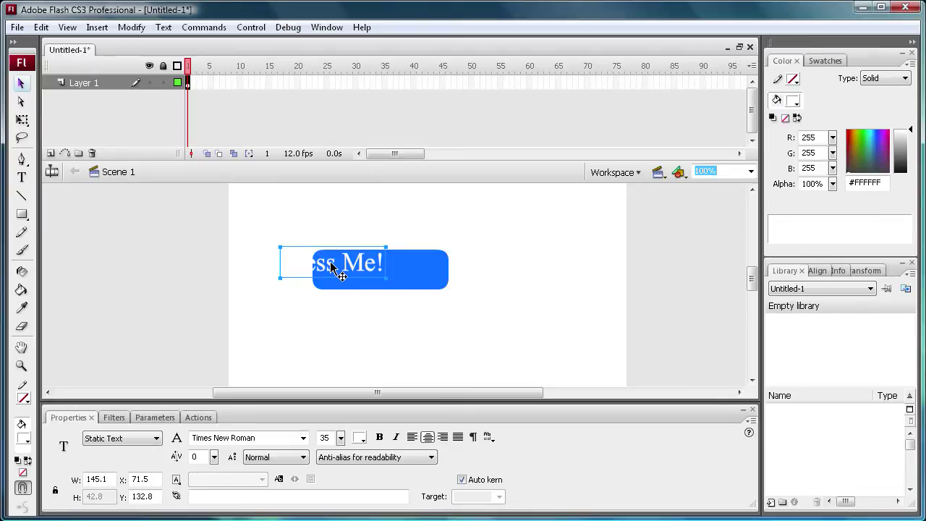
left_click_drag(331, 267, 383, 280)
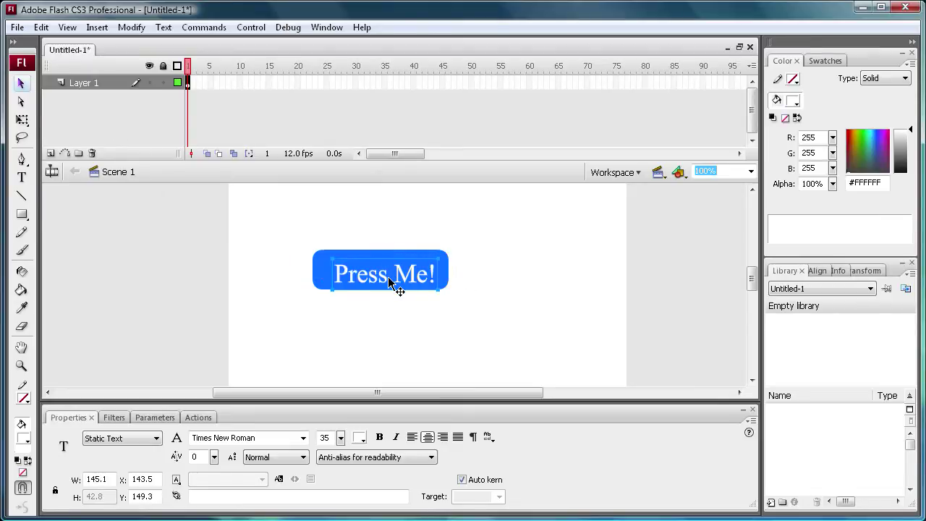
key("Up")
key("Up")
key("Up")
key("Up")
key("Up")
key("Left")
key("Left")
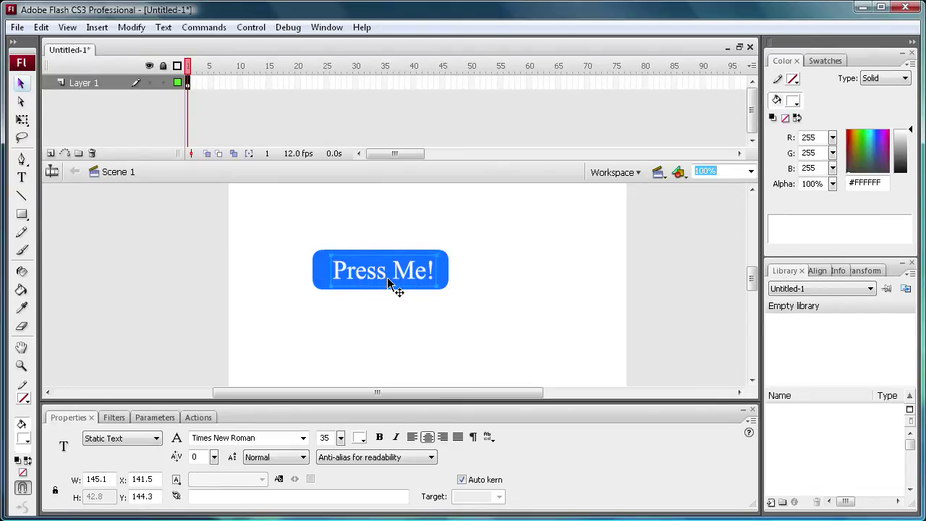
key("Left")
key("Left")
key("Left")
key("Left")
key("Left")
key("Left")
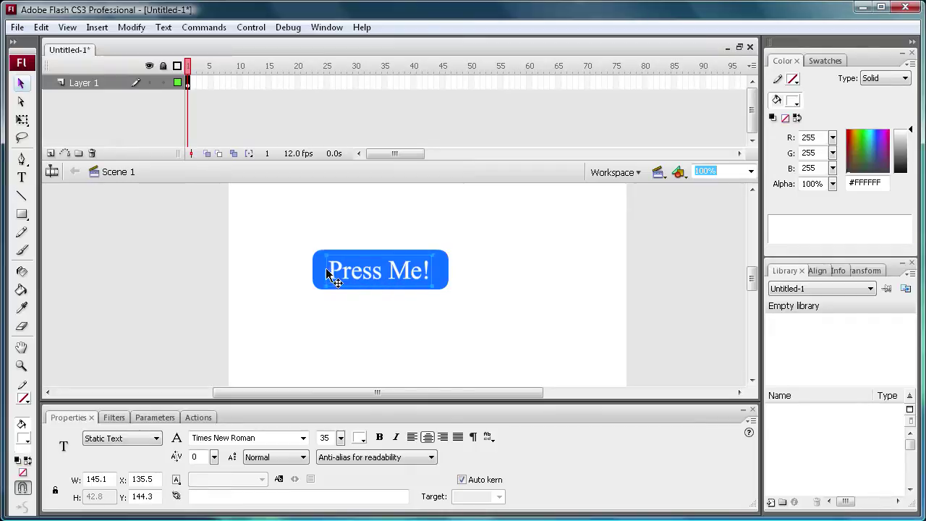
left_click(268, 275)
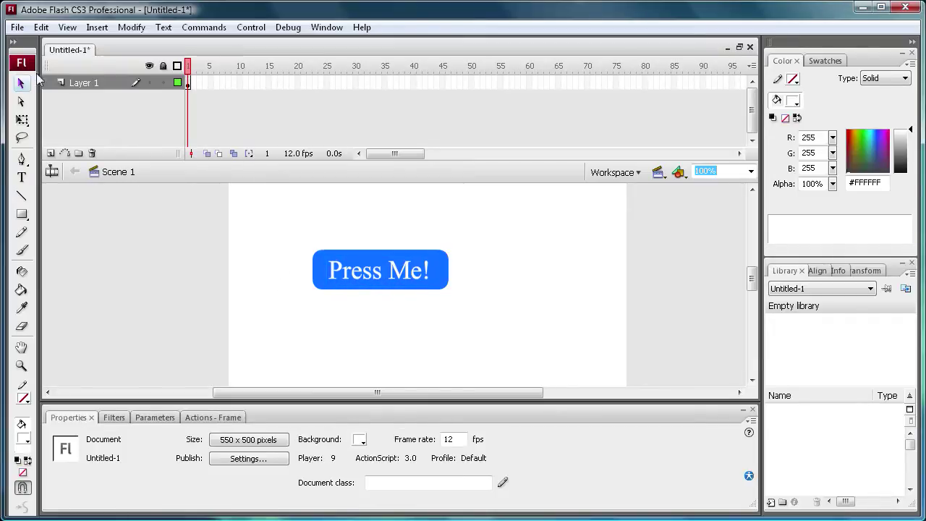
left_click_drag(280, 216, 484, 317)
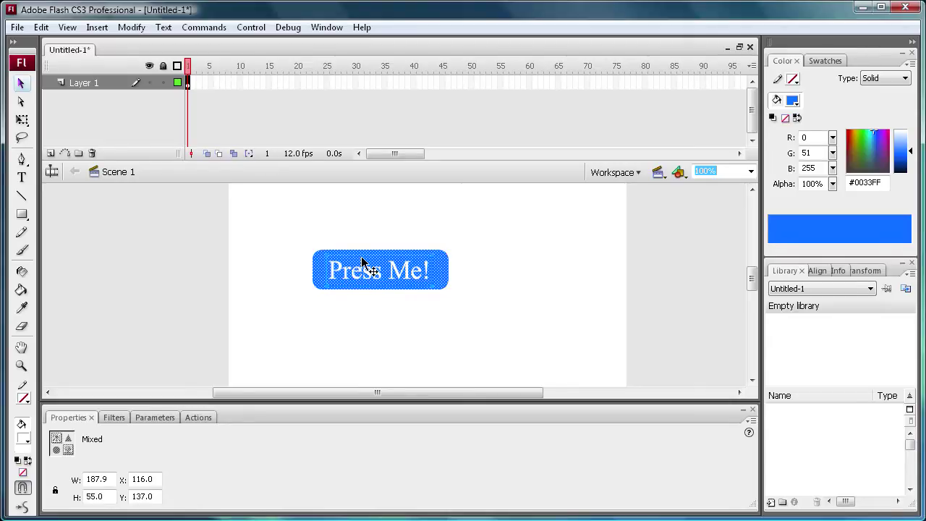
Convert the selection into a Button symbol named mybutton.
key("F8")
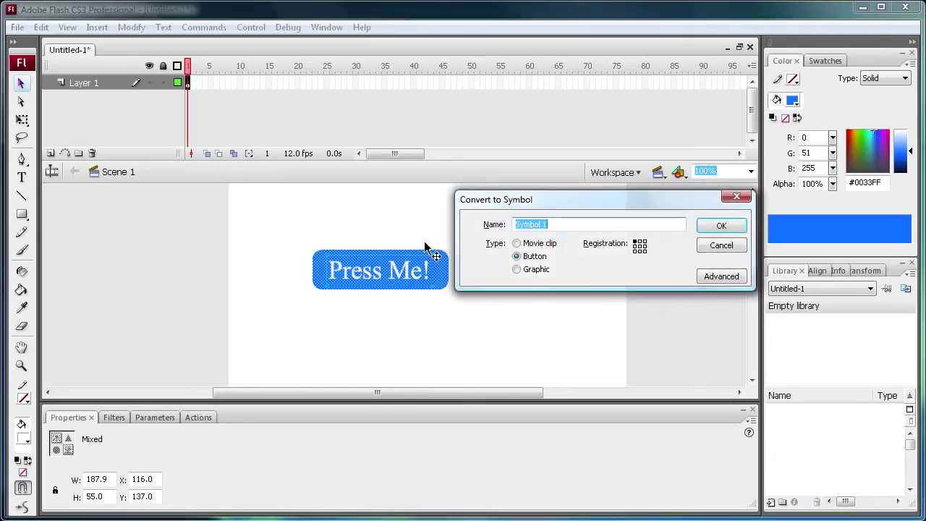
left_click_drag(520, 205, 434, 98)
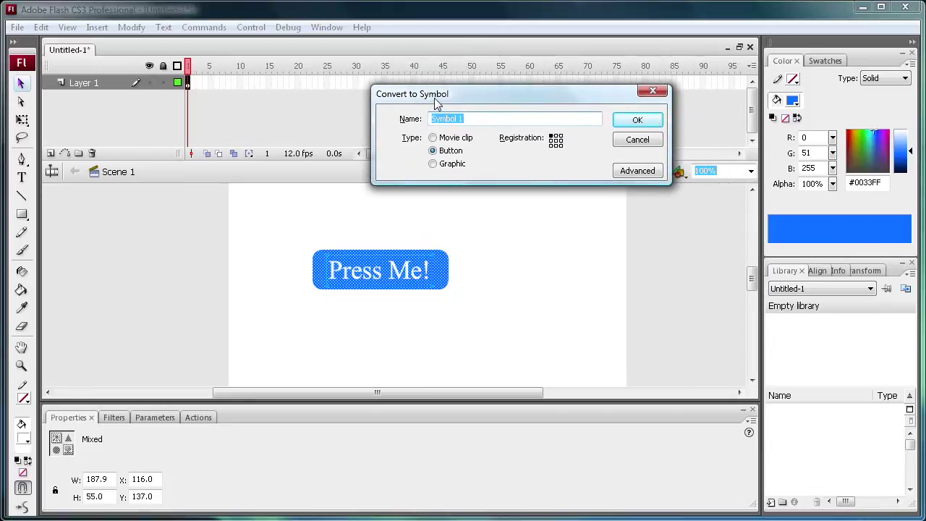
left_click(433, 138)
left_click(433, 150)
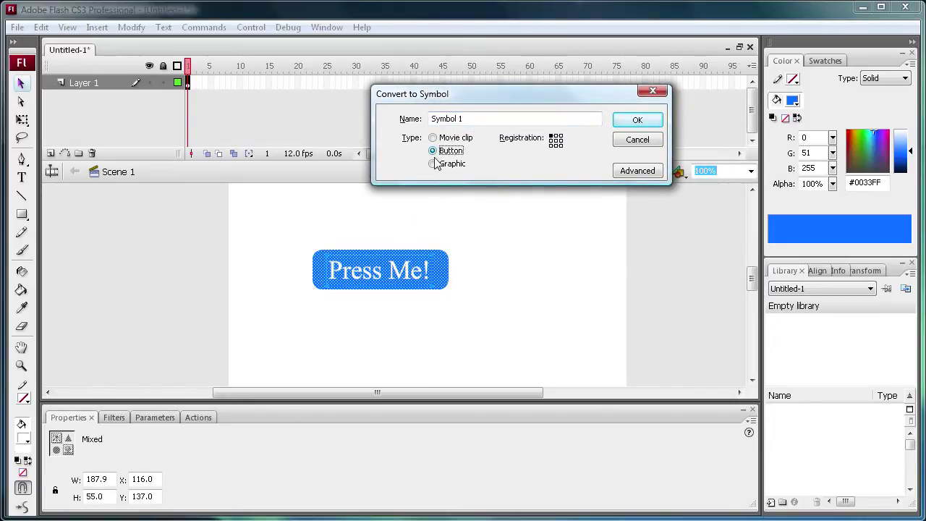
left_click(434, 164)
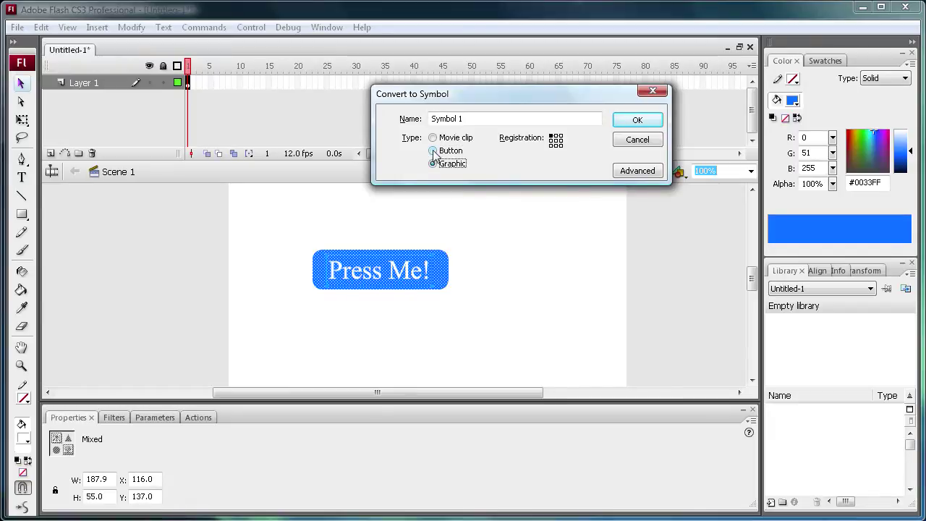
left_click(432, 150)
left_click(403, 119)
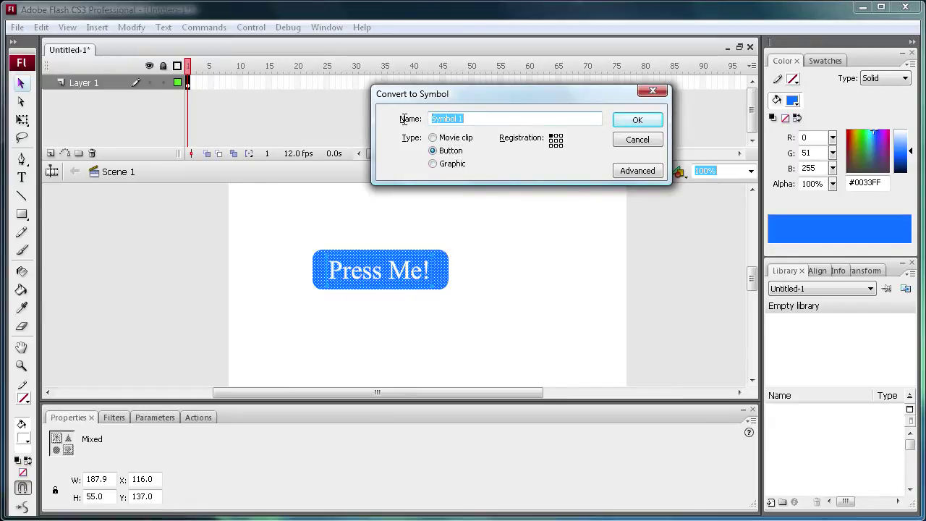
type("mybutton")
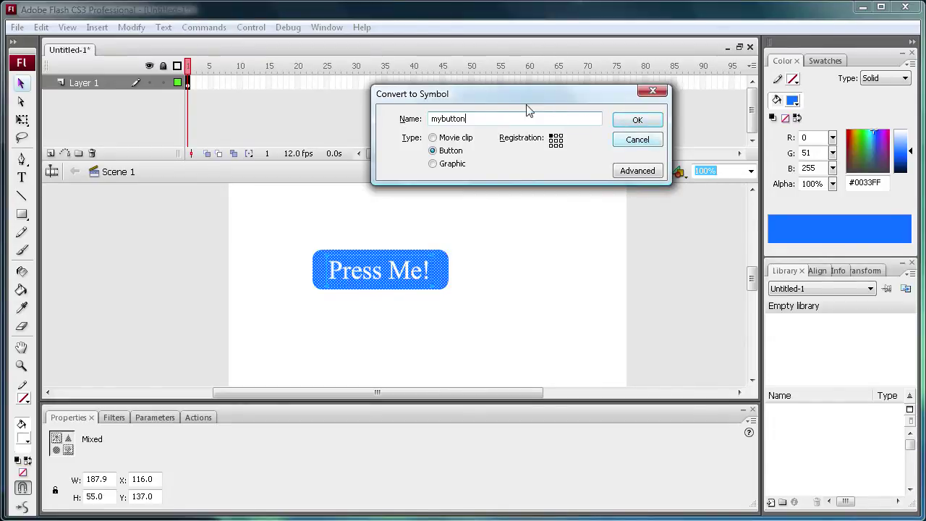
left_click(637, 121)
Move the mybutton instance toward the upper left of the stage.
left_click_drag(391, 282, 398, 244)
left_click_drag(335, 243, 305, 233)
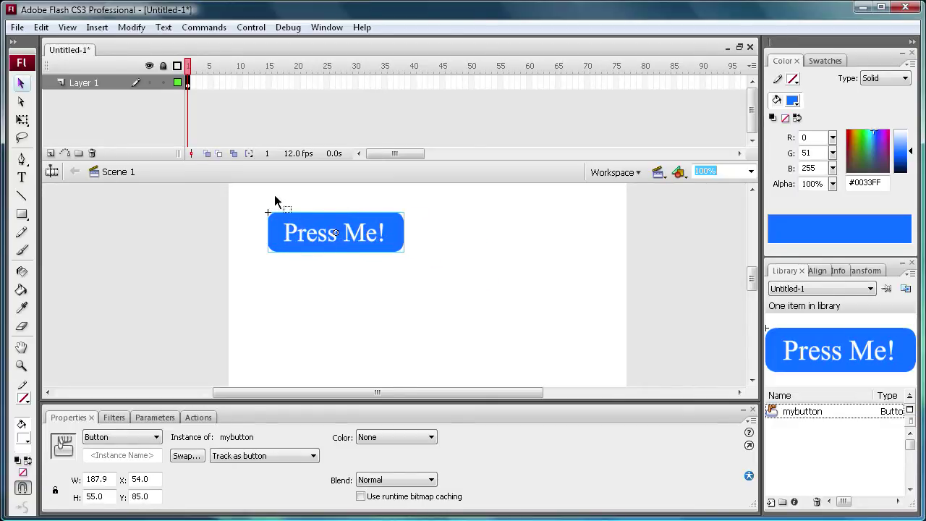
left_click_drag(306, 245, 284, 246)
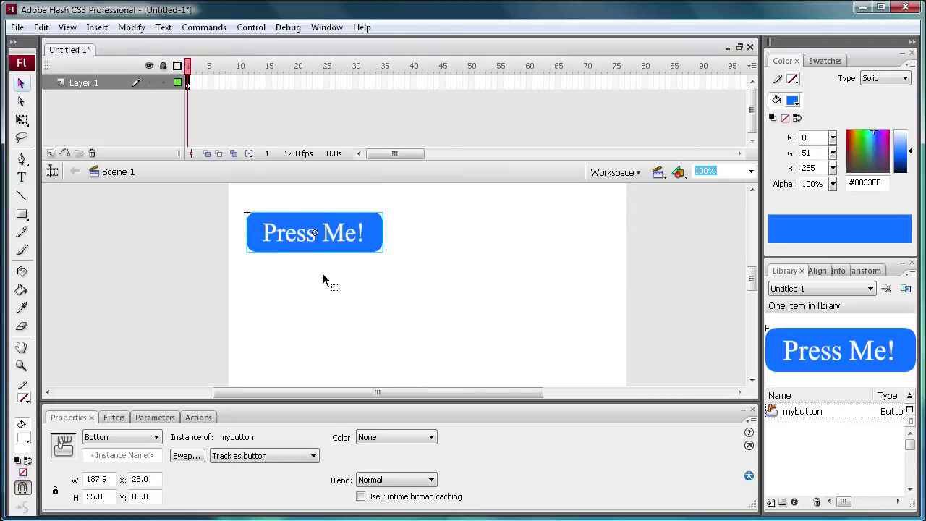
Enter editing mode for mybutton and select frames in its Up/Over/Down/Hit timeline.
double_click(287, 242)
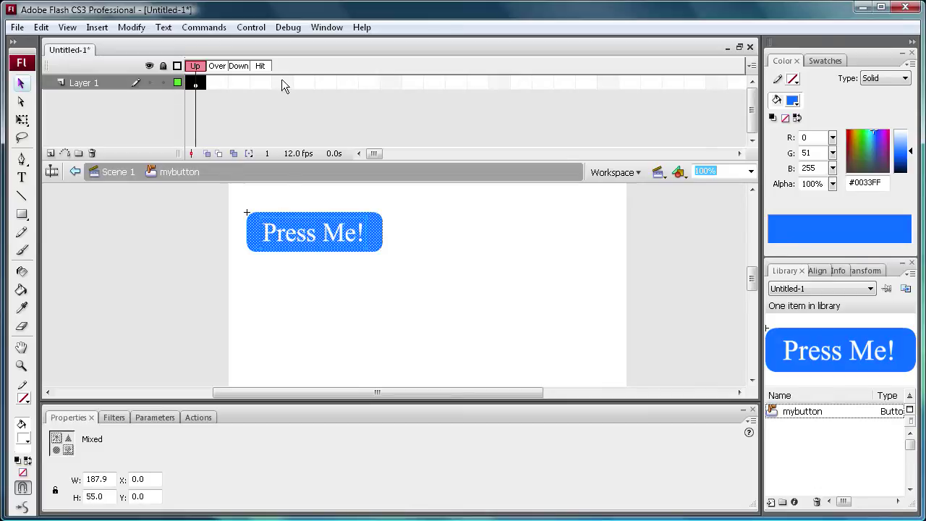
left_click(197, 83)
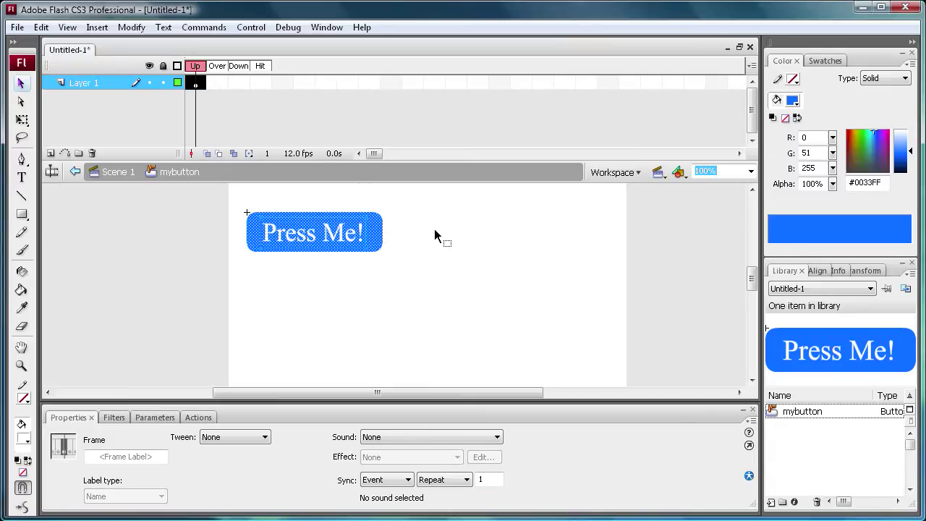
left_click(221, 97)
left_click(224, 83)
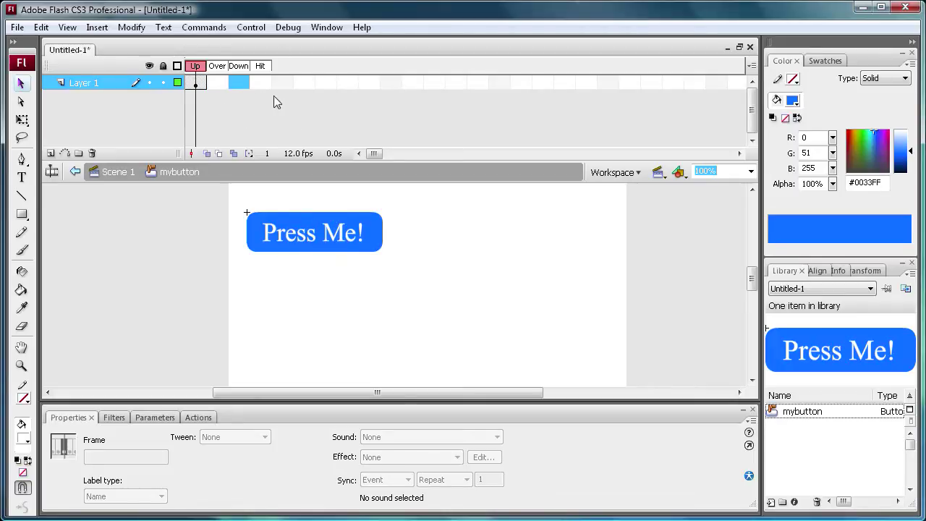
Copy the Up keyframe and paste it into both the Over and Down frames.
left_click(201, 84)
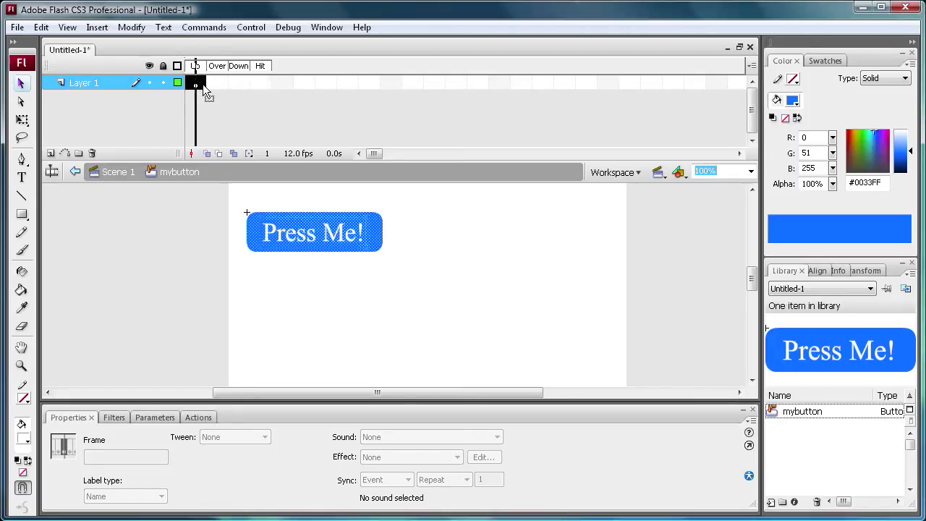
right_click(199, 87)
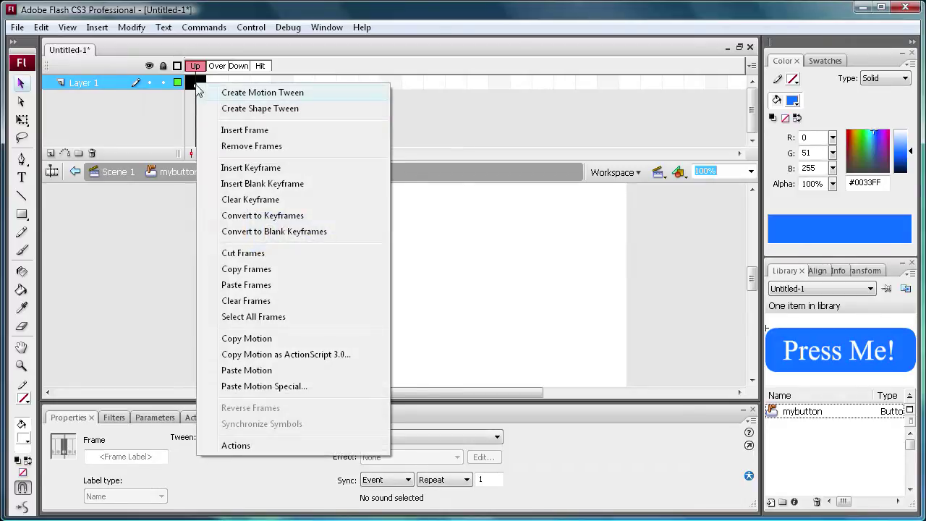
left_click(194, 86)
right_click(198, 84)
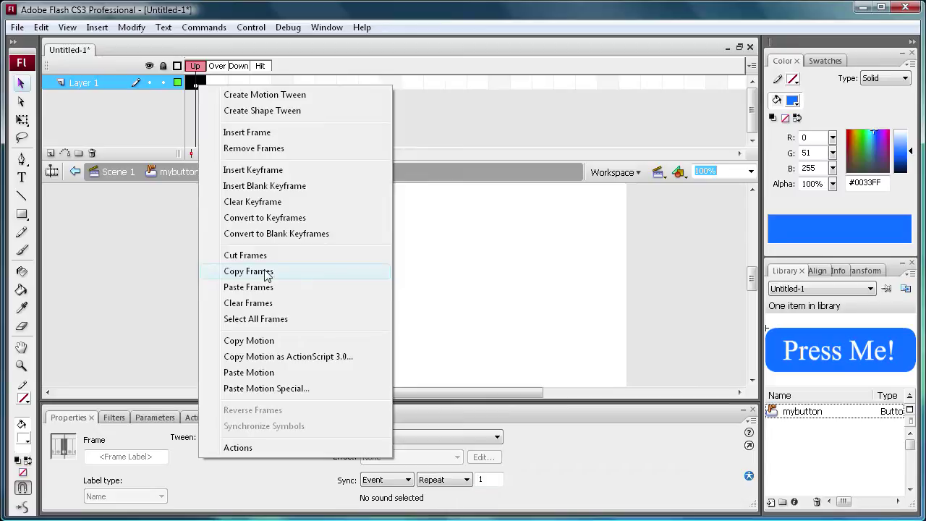
left_click(249, 271)
right_click(218, 84)
left_click(279, 285)
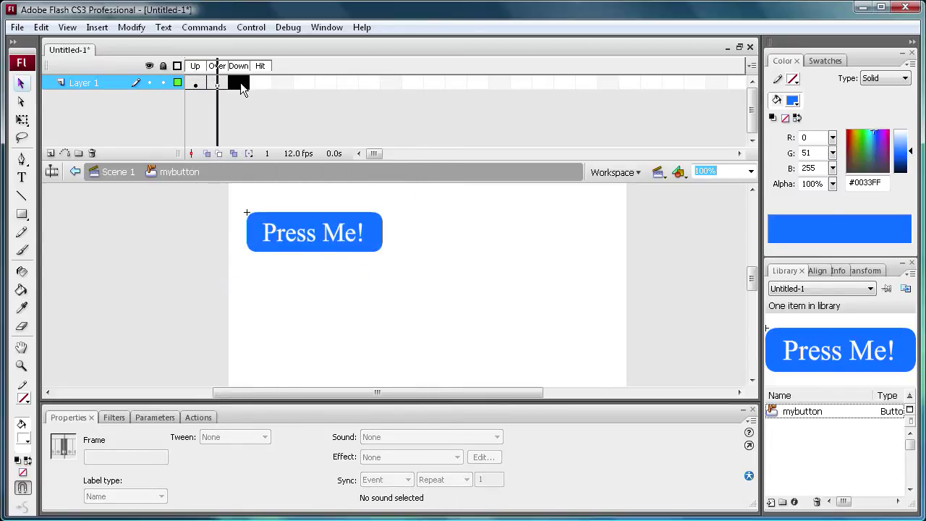
right_click(238, 84)
left_click(303, 287)
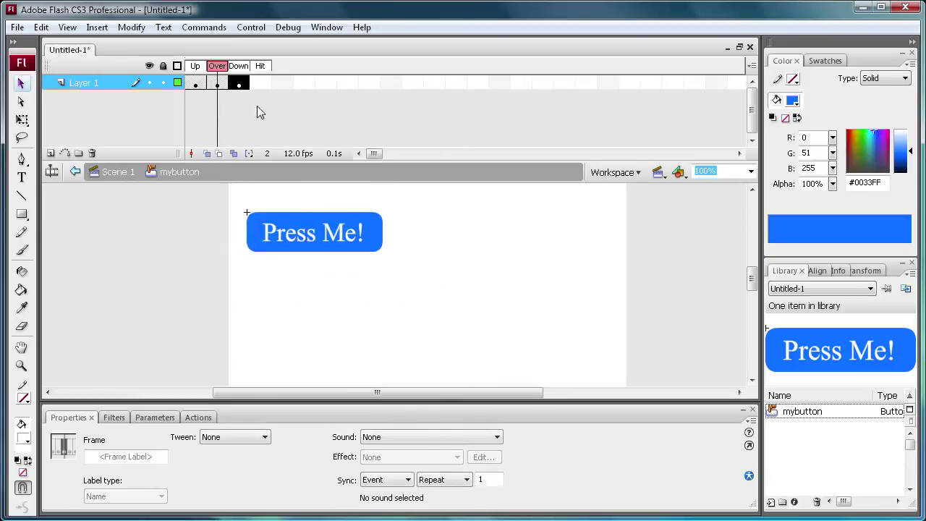
left_click(215, 84)
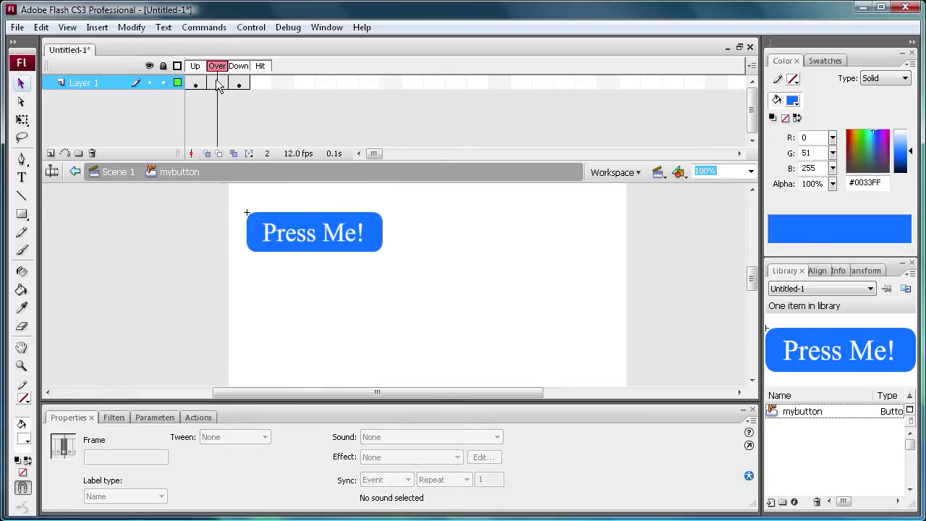
Recolour the Over frame's rounded rectangle to lighter blue #0066FF.
left_click(218, 84)
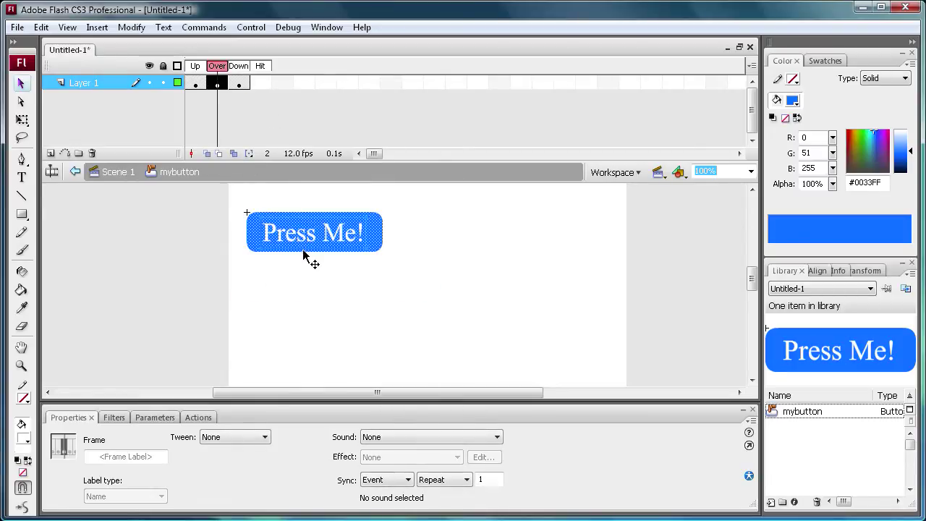
left_click(247, 246)
left_click(258, 269)
left_click(255, 249)
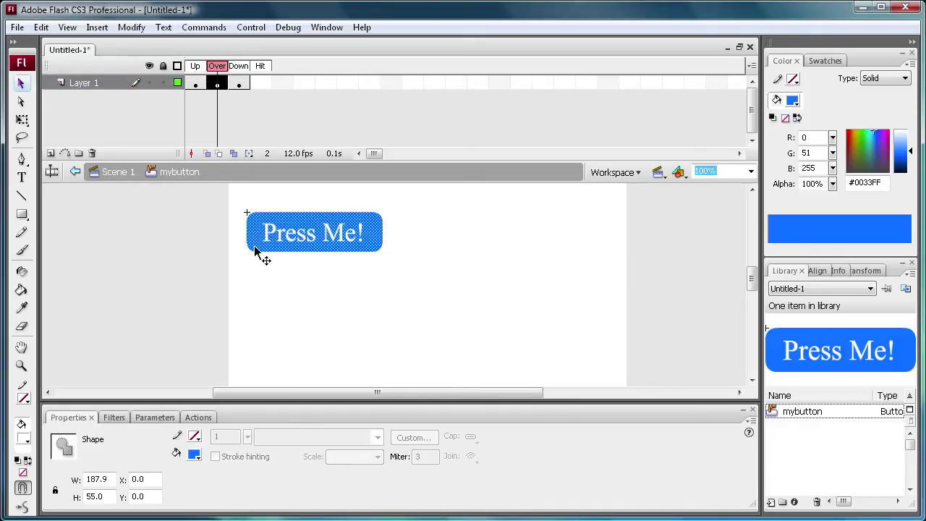
left_click(194, 456)
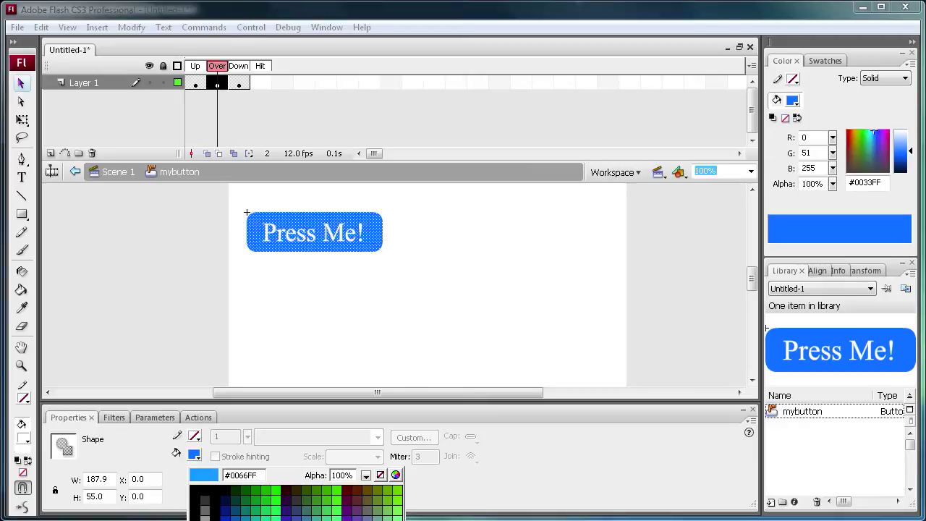
left_click(235, 515)
left_click(308, 291)
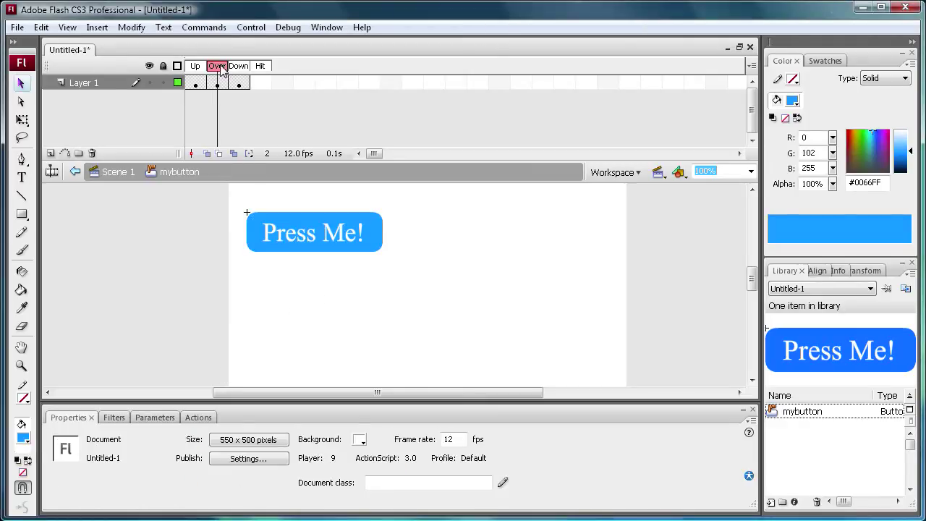
mouse_move(221, 69)
left_mouse_down()
mouse_move(196, 70)
mouse_move(217, 69)
mouse_move(196, 69)
mouse_move(216, 81)
left_mouse_up()
Copy the #0066FF Over keyframe and paste it over the Down frame.
right_click(217, 82)
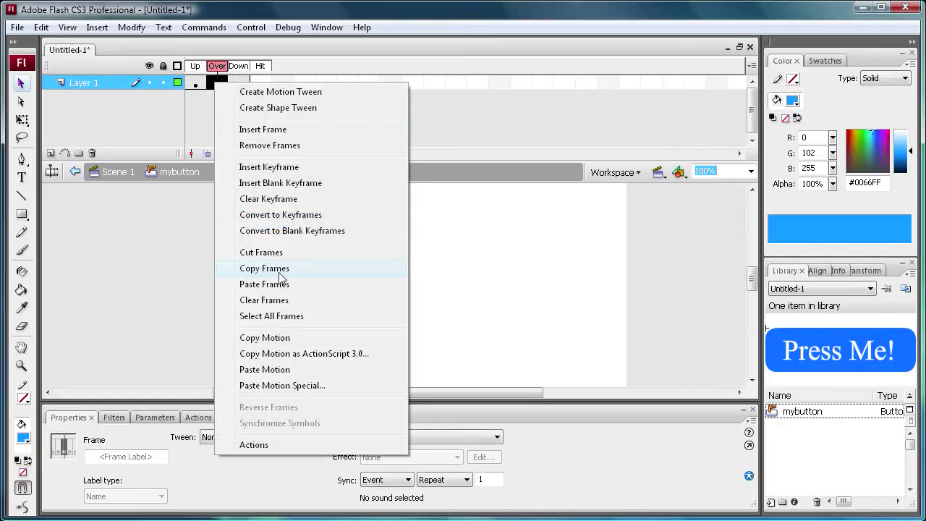
left_click(280, 272)
left_click(244, 82)
key("ctrl+alt+v")
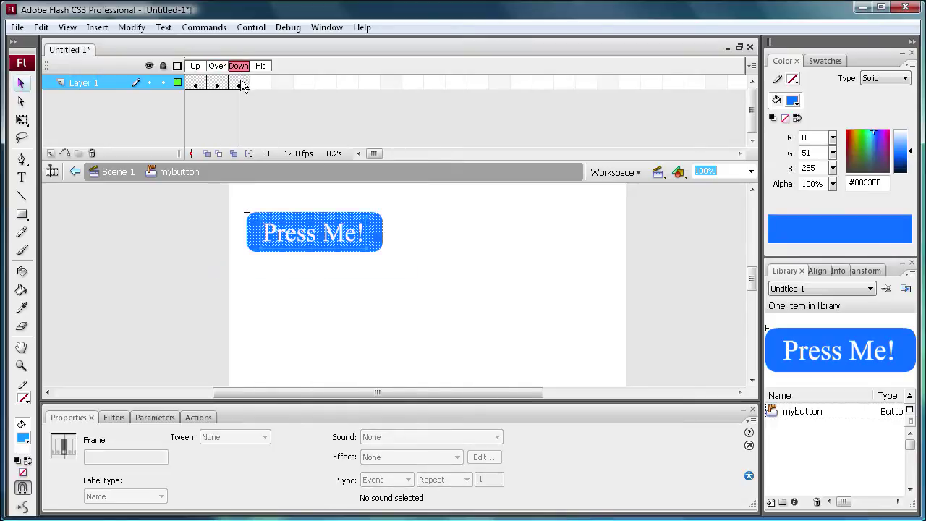
right_click(242, 84)
left_click(319, 283)
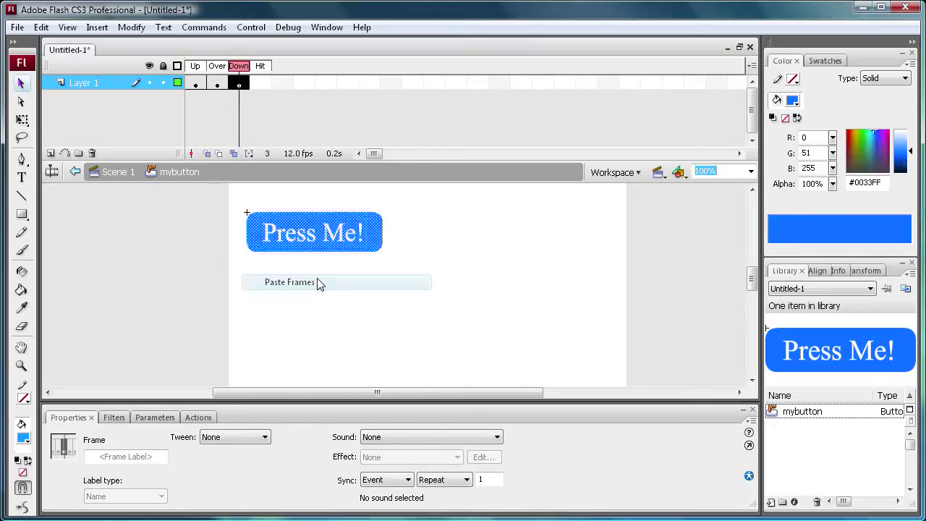
left_click(221, 83)
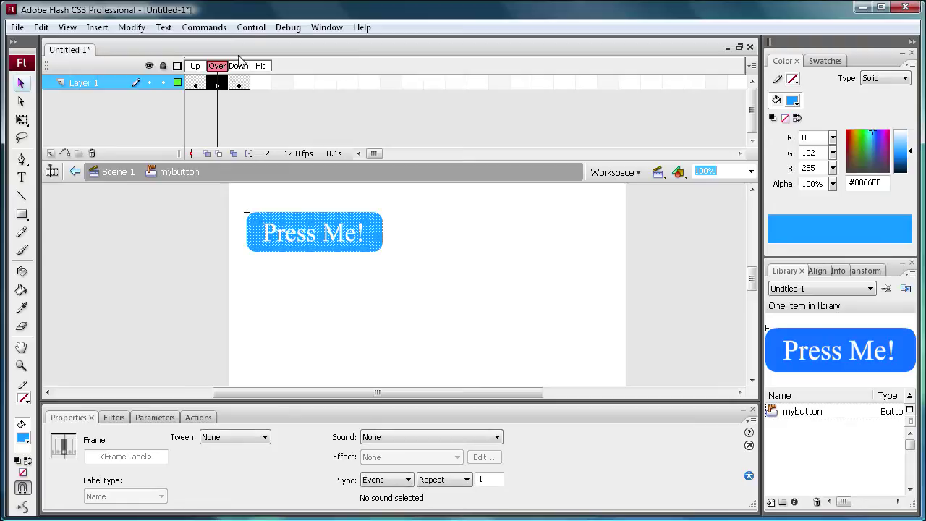
Return to Scene 1, run Control > Test Movie, then close the player window.
left_click(113, 173)
left_click(251, 28)
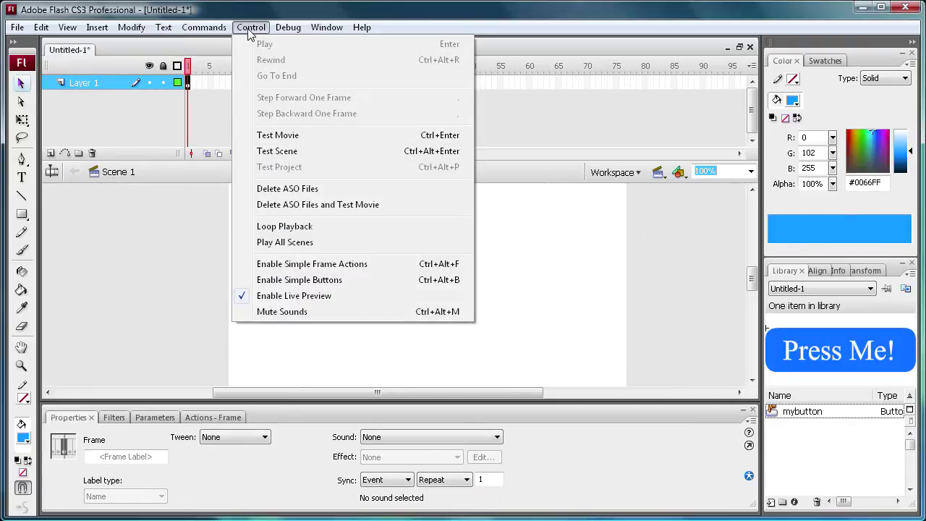
left_click(267, 136)
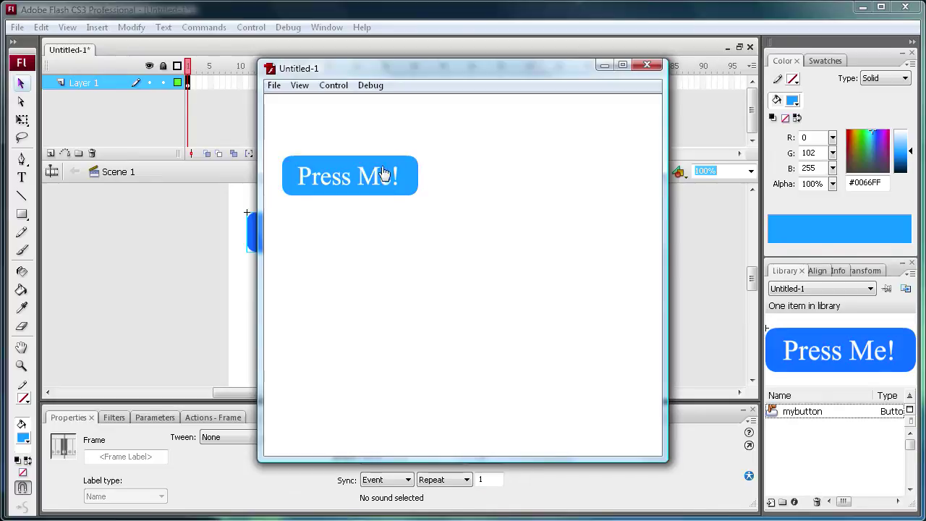
left_click(648, 66)
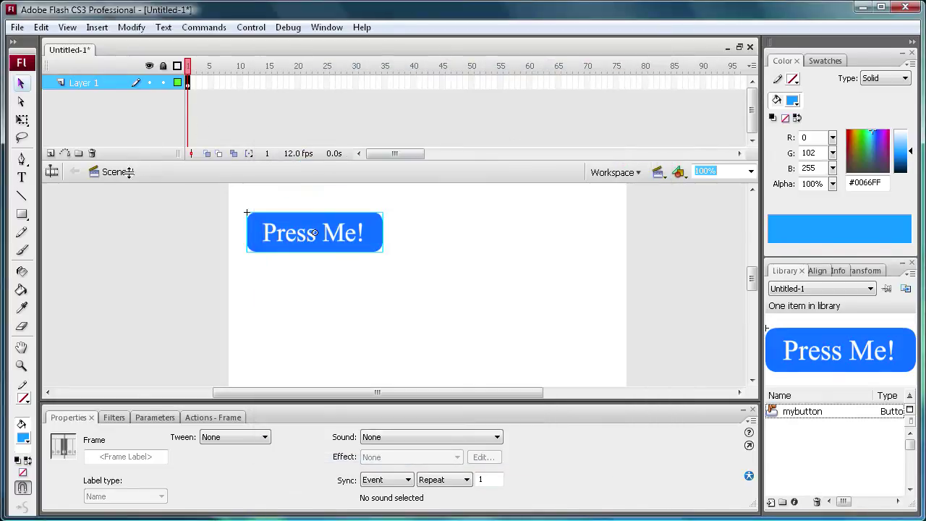
double_click(265, 244)
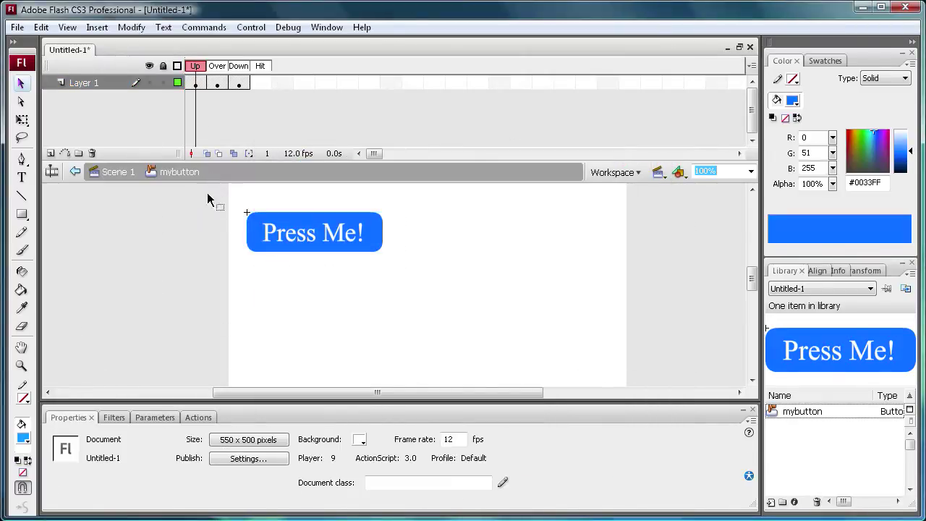
left_click(264, 88)
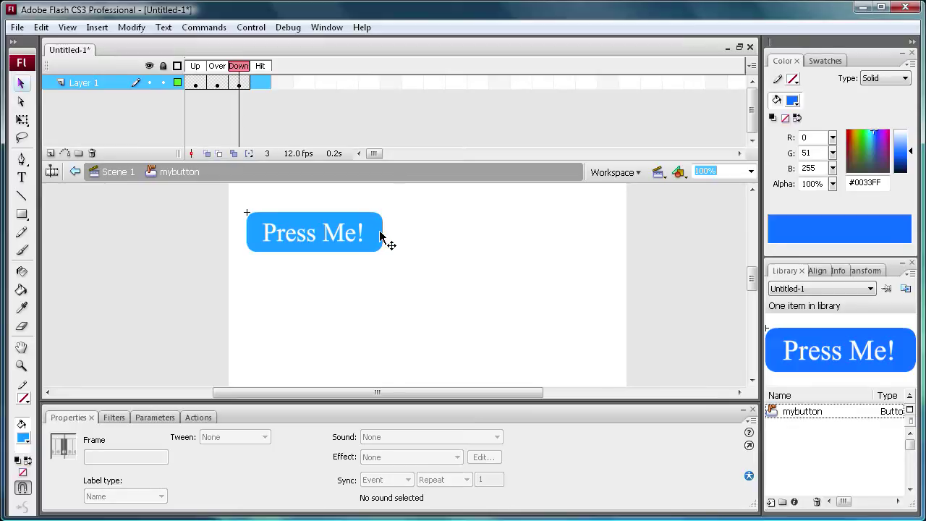
left_click(370, 281)
left_click(118, 172)
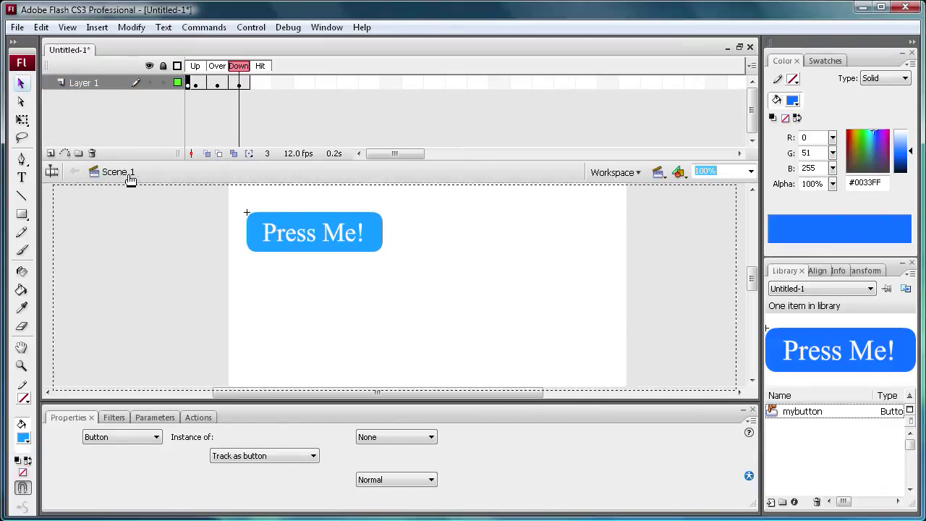
Set the Text tool to Webdings, size 96, colour dark grey #666666.
left_click(341, 335)
left_click(22, 177)
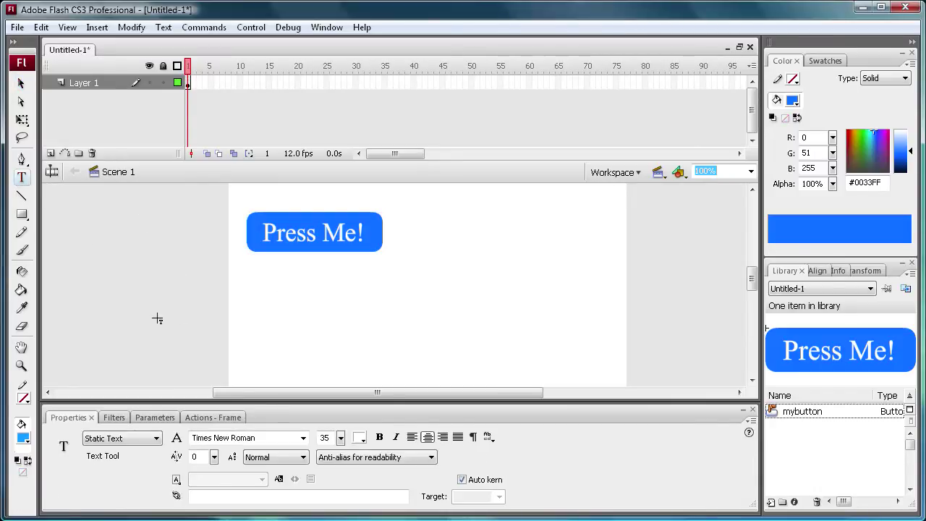
left_click(303, 438)
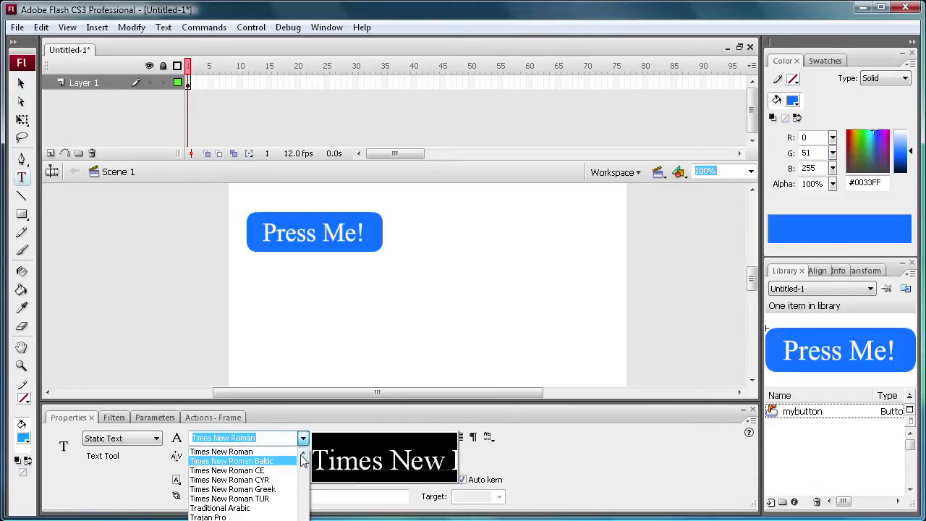
scroll(246, 481, "down", 3)
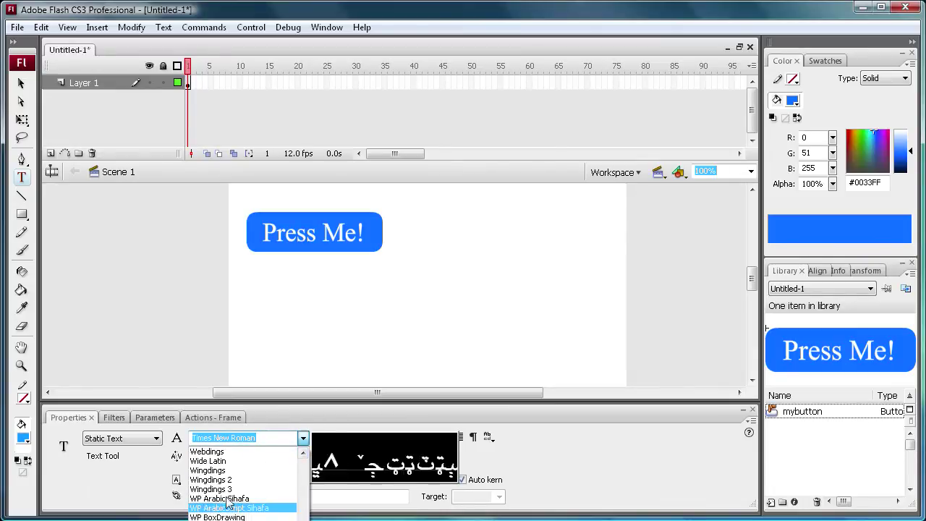
scroll(233, 474, "up", 1)
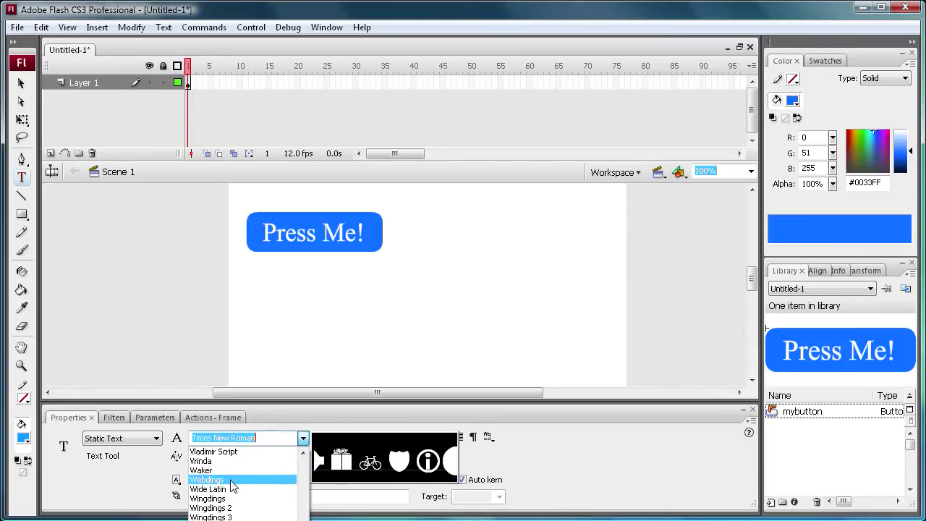
left_click(209, 480)
left_click_drag(340, 438, 344, 382)
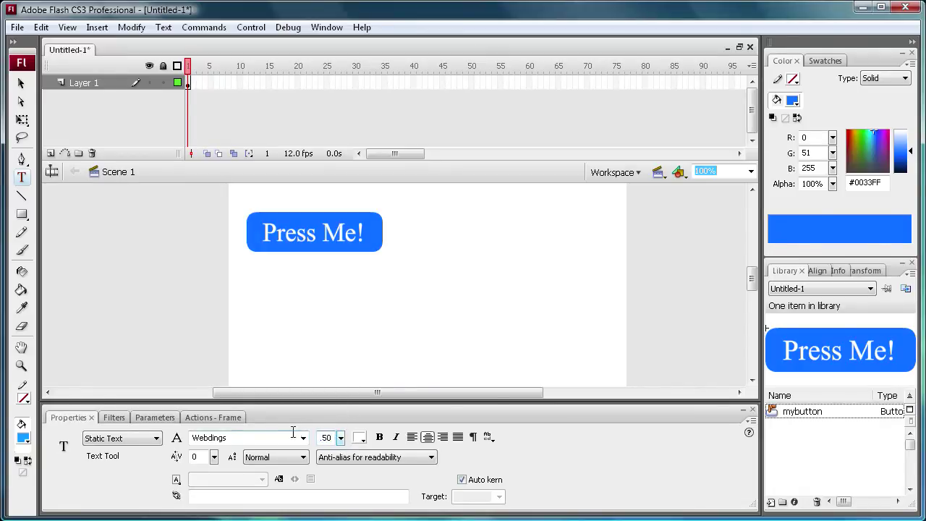
left_click(360, 438)
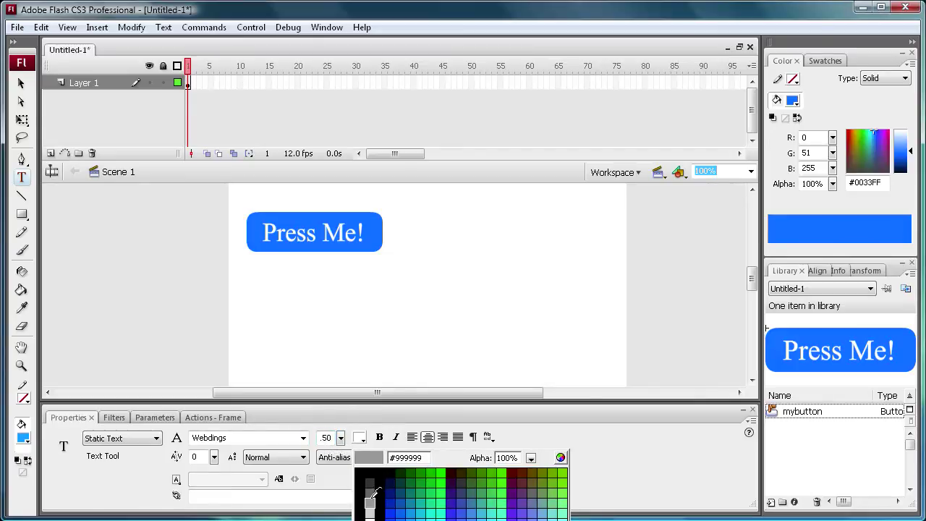
left_click(369, 488)
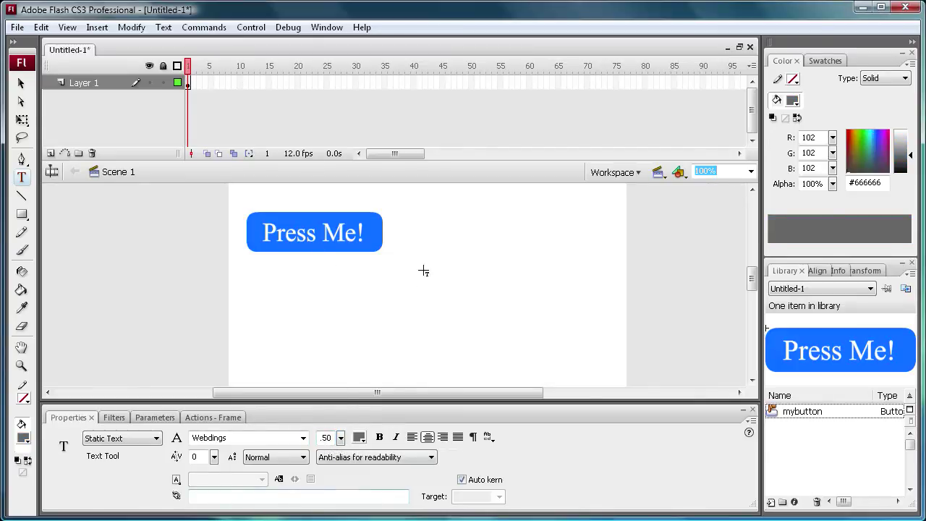
Type the Webdings '4' play-arrow glyph on the stage beside the button.
left_click(460, 299)
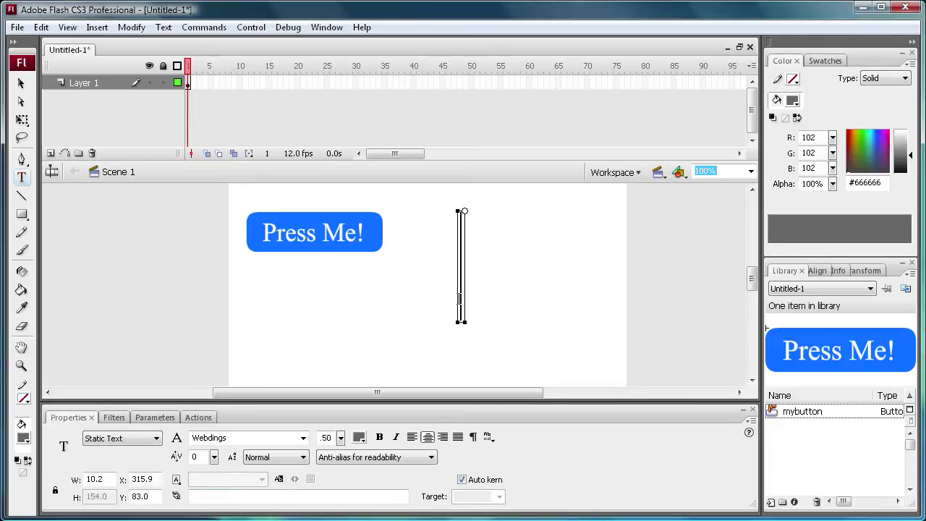
type("3")
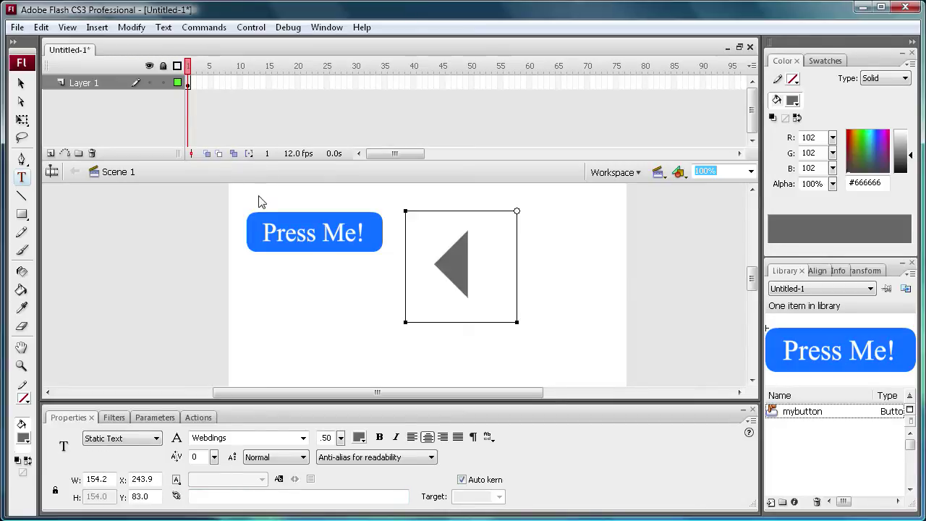
key("BackSpace")
type("4")
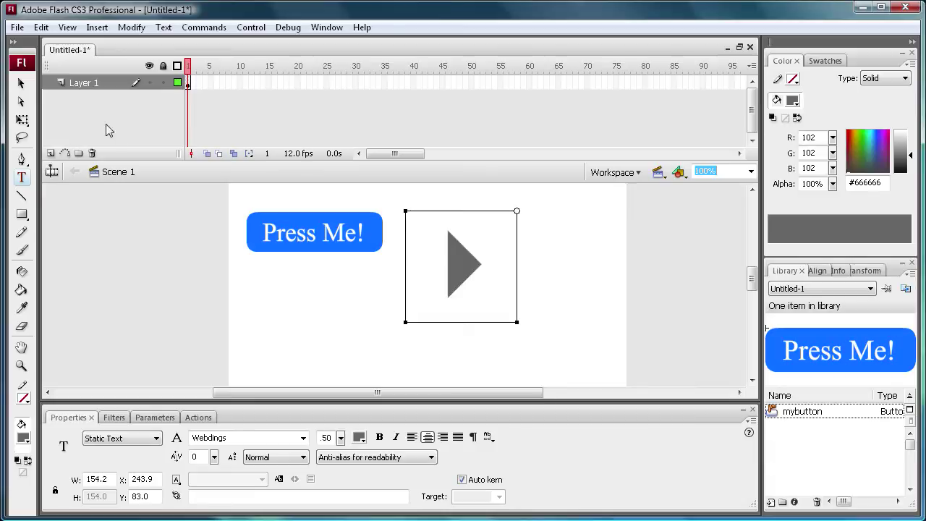
key("Escape")
Position the grey play arrow directly below the Press Me! button, aligned to its left side.
left_click_drag(452, 260, 300, 313)
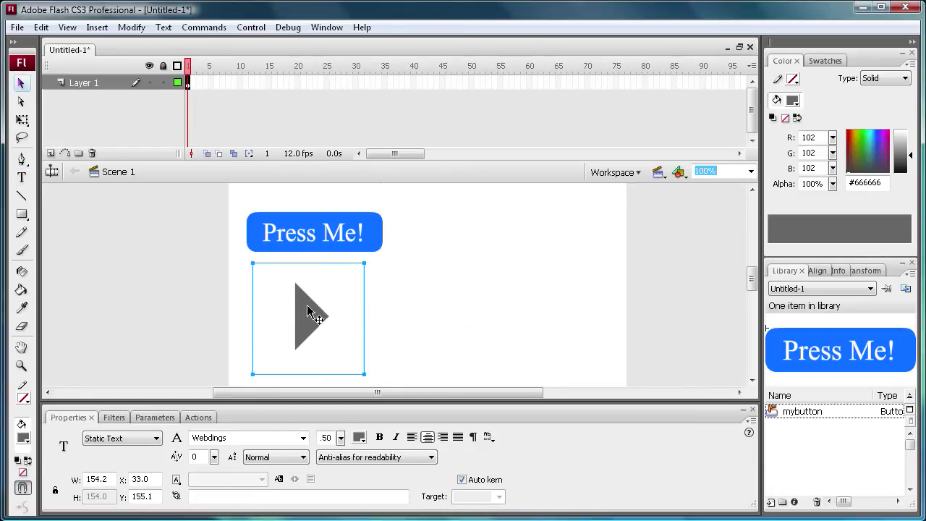
left_click_drag(308, 305, 311, 301)
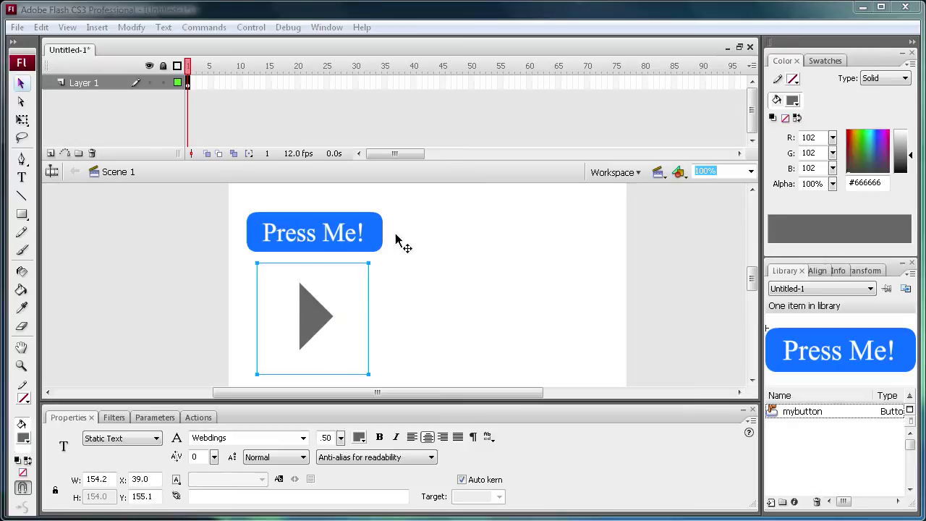
left_click(320, 324)
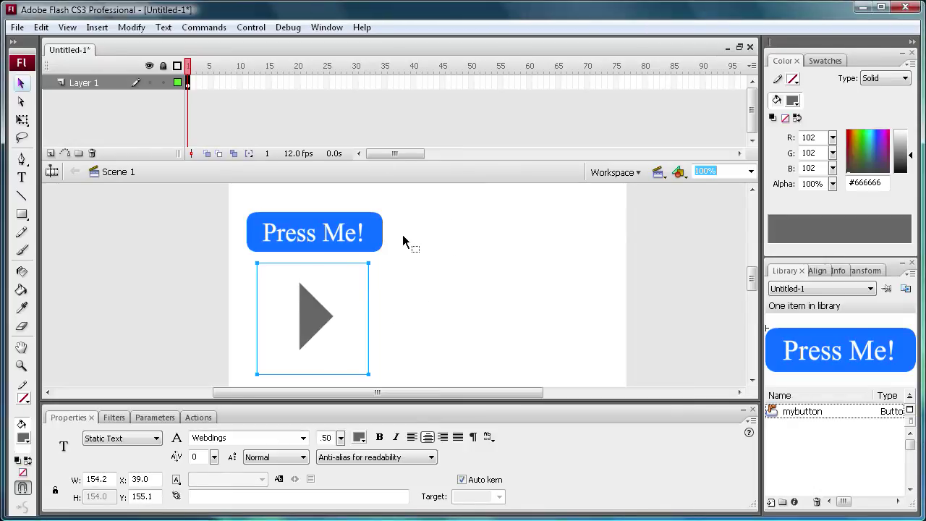
key("F8")
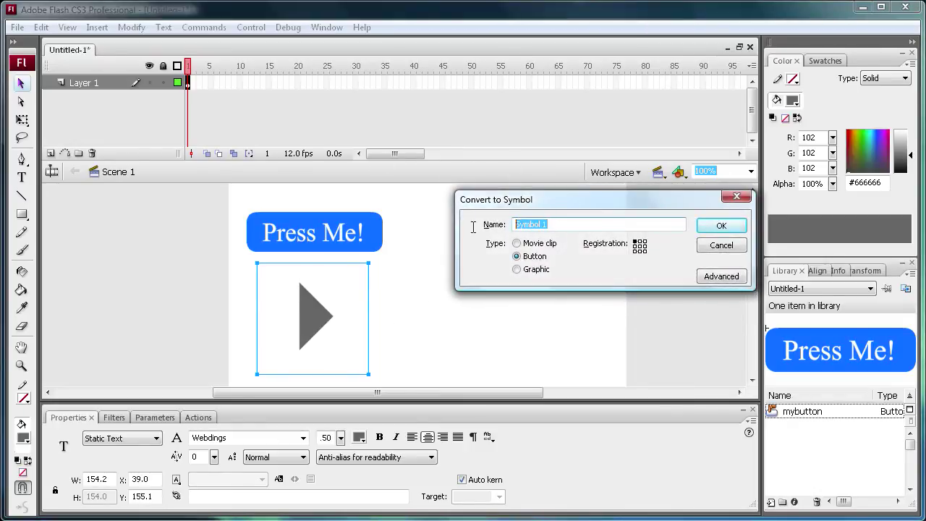
Convert the grey play arrow into a Button symbol named mybutton2.
type("mybutton2")
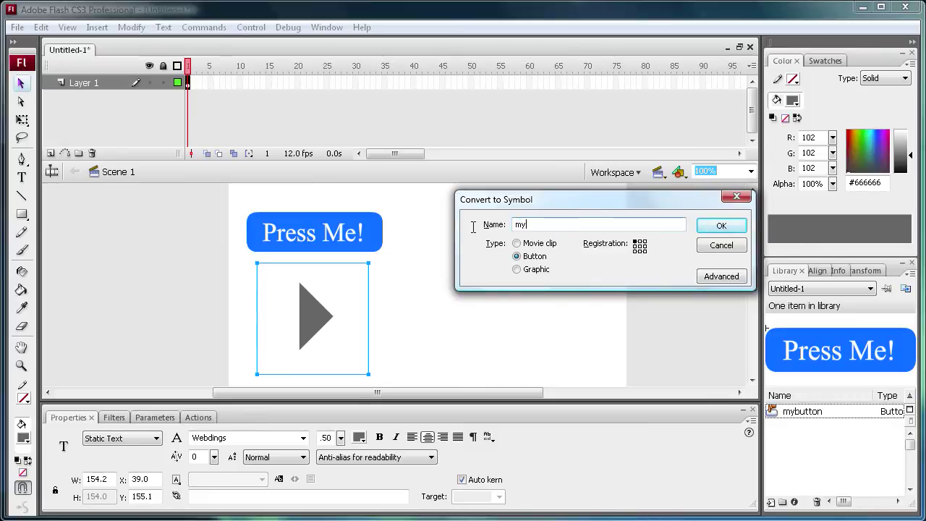
left_click(722, 226)
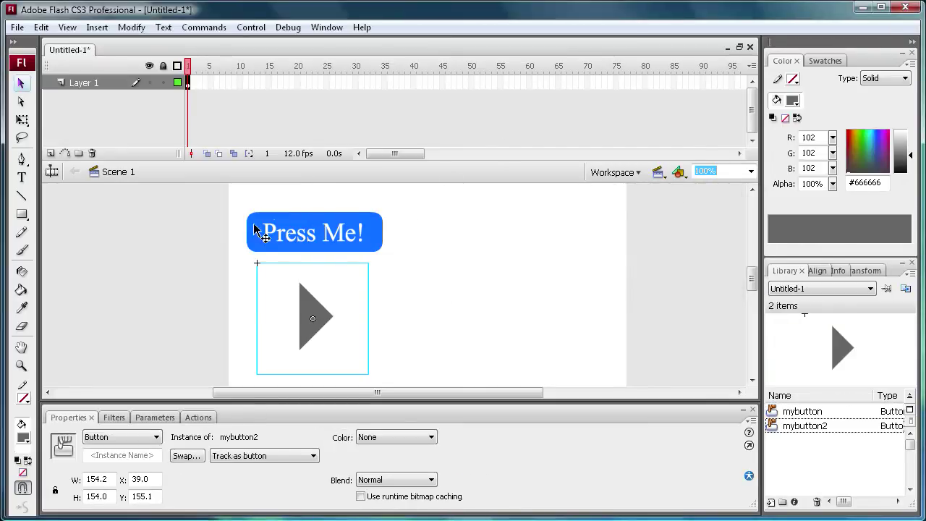
Inside mybutton2, copy the Up arrow frame into the Over, Down and Hit frames.
double_click(300, 311)
right_click(207, 84)
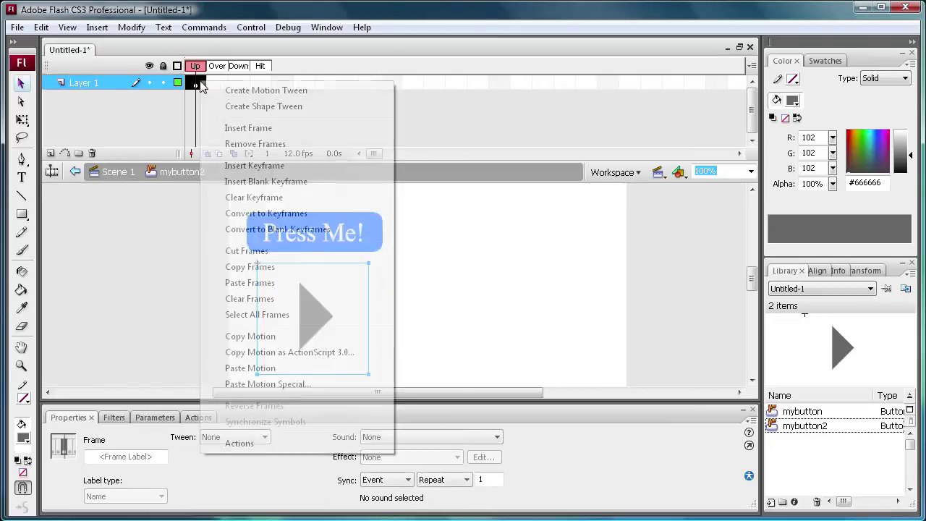
left_click(241, 266)
left_click(222, 85)
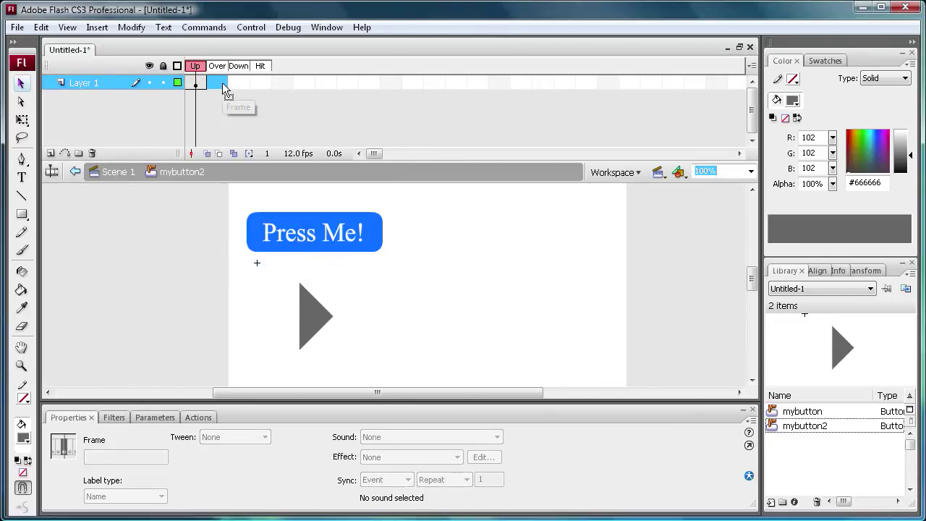
left_click(261, 84, "shift")
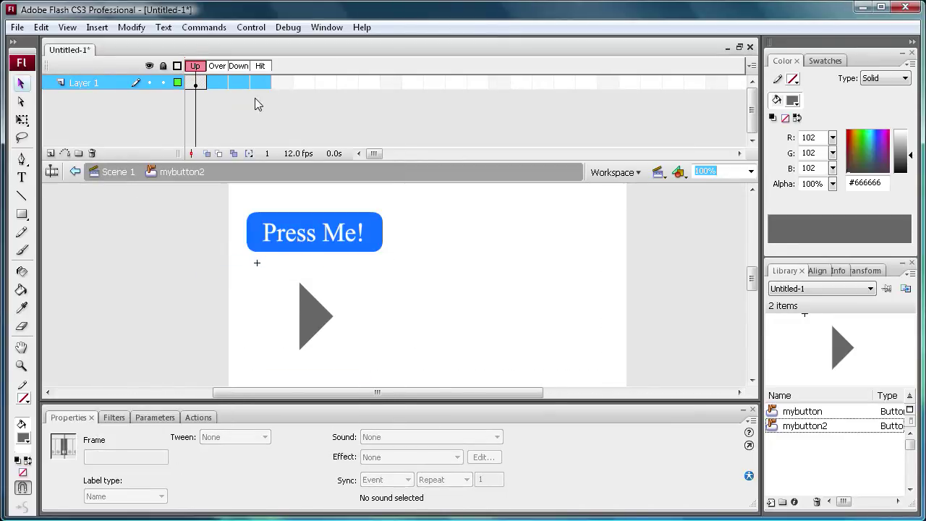
right_click(217, 84)
left_click(282, 281)
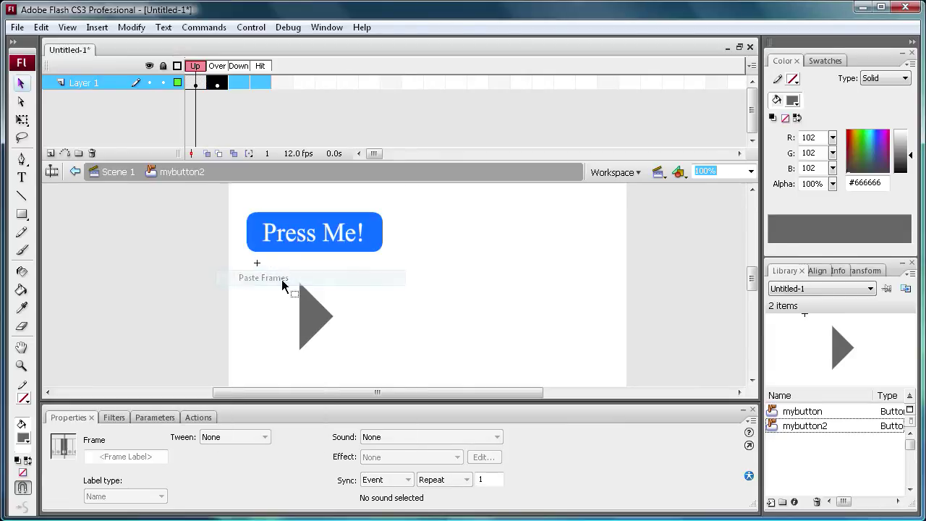
left_click(239, 85)
right_click(243, 89)
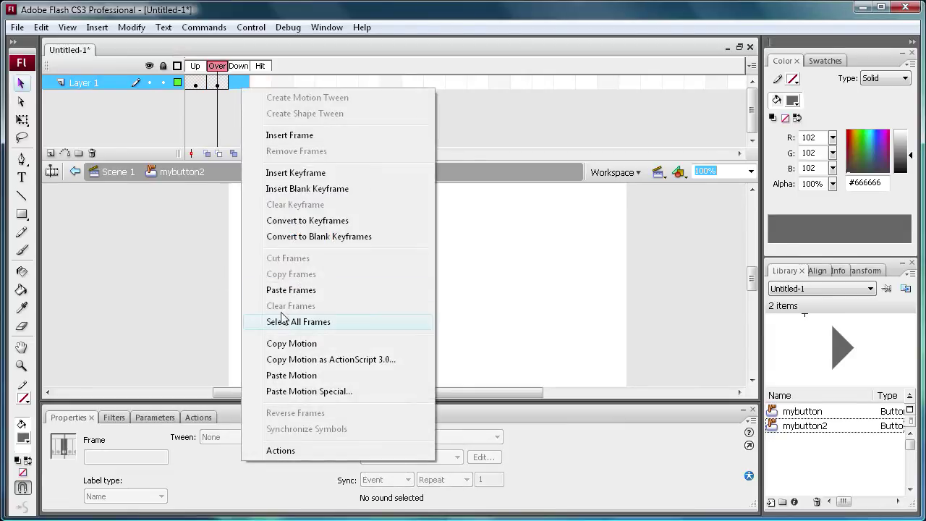
left_click(284, 290)
right_click(255, 85)
left_click(282, 288)
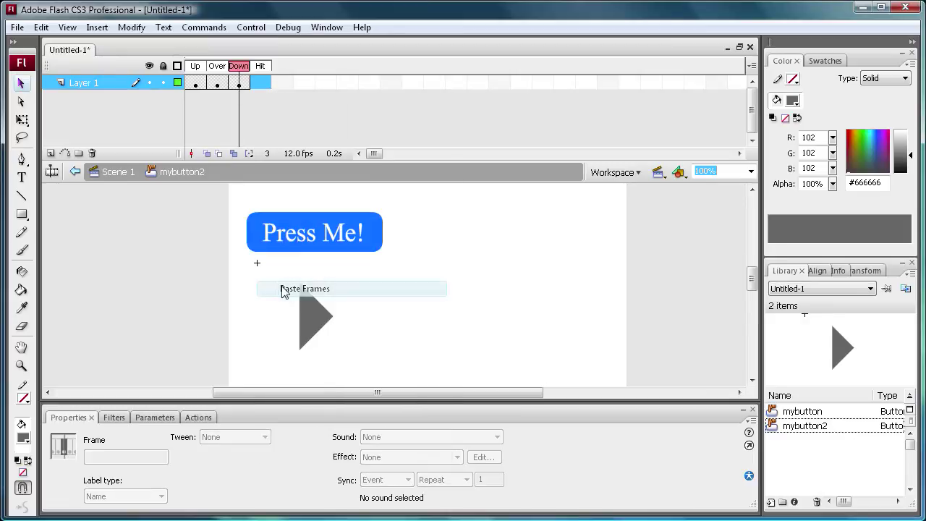
Recolour the Over-state arrow lighter grey #999999 and compare it with the Up state.
left_click(198, 83)
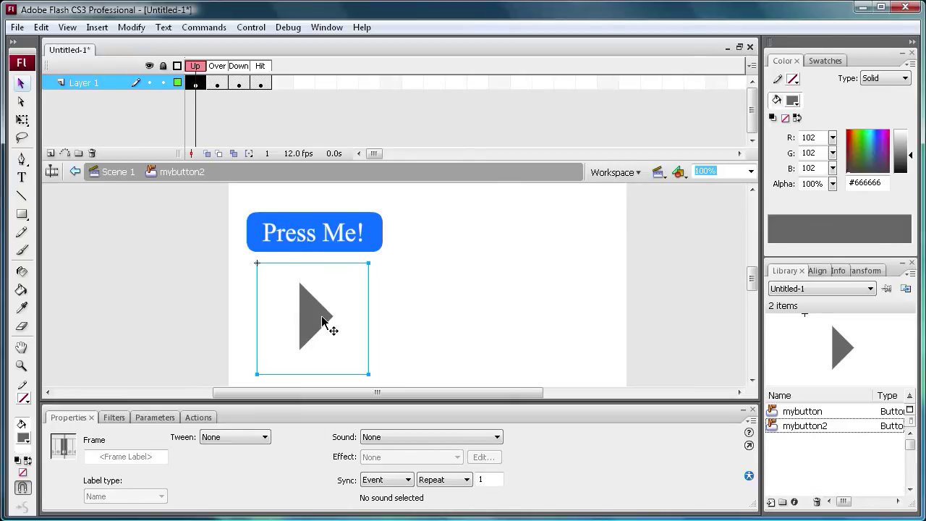
left_click(217, 84)
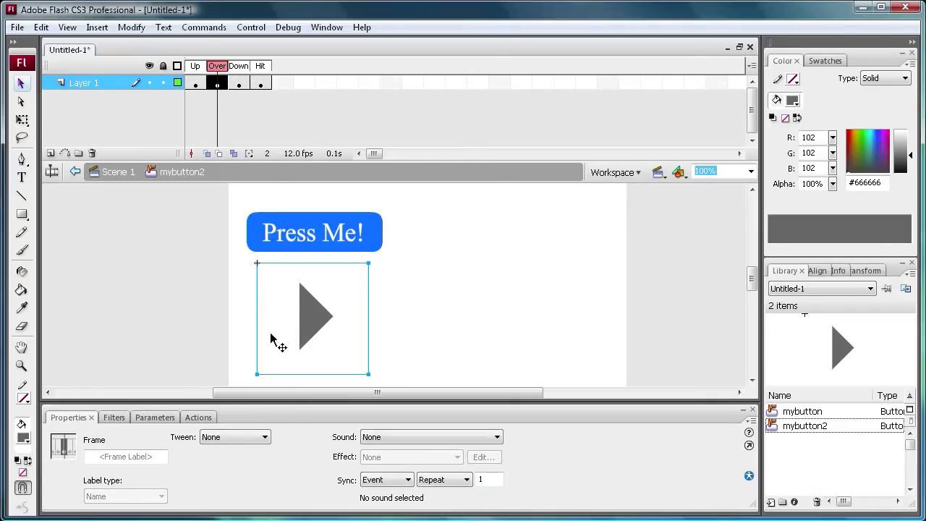
left_click(307, 301)
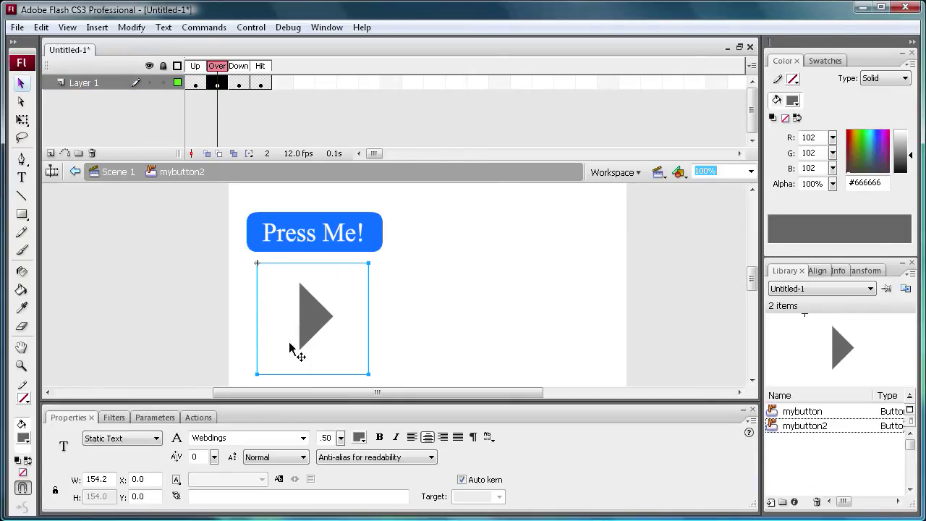
left_click(360, 438)
left_click(374, 497)
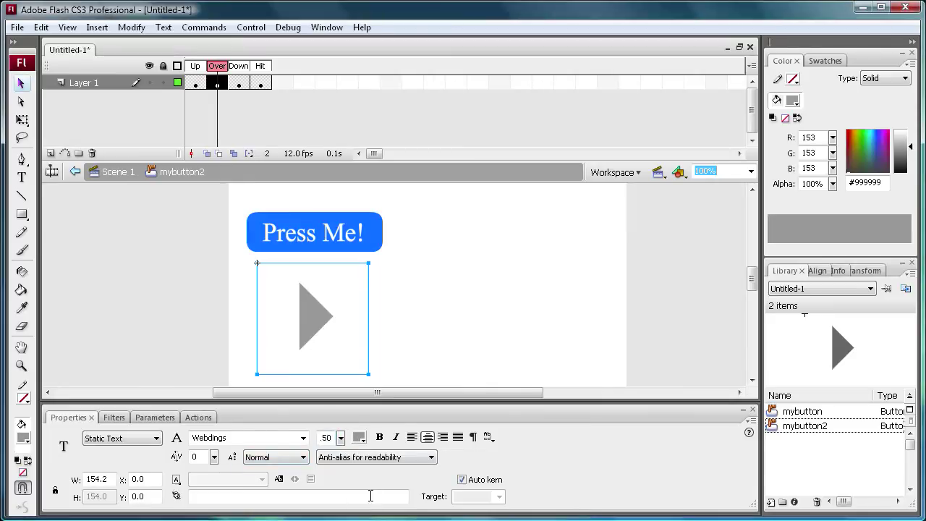
left_click(199, 83)
left_click_drag(214, 70, 196, 69)
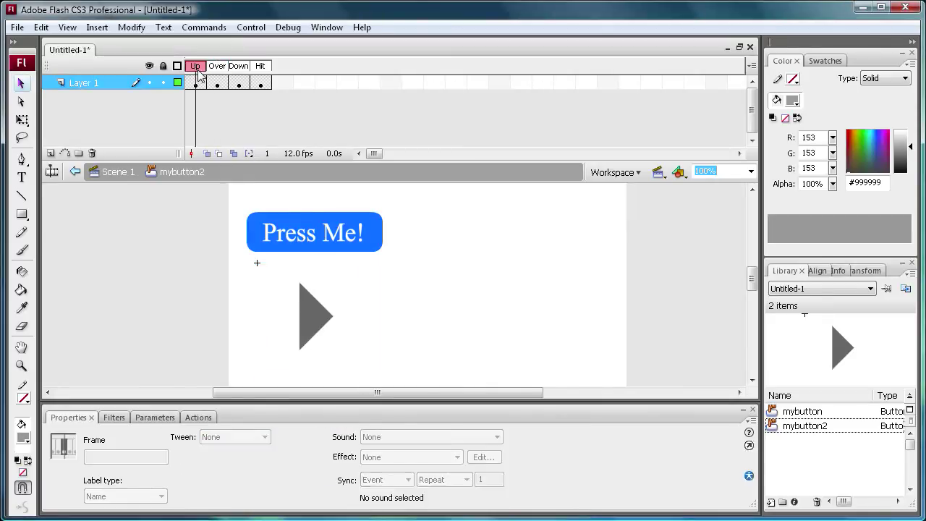
left_click(246, 29)
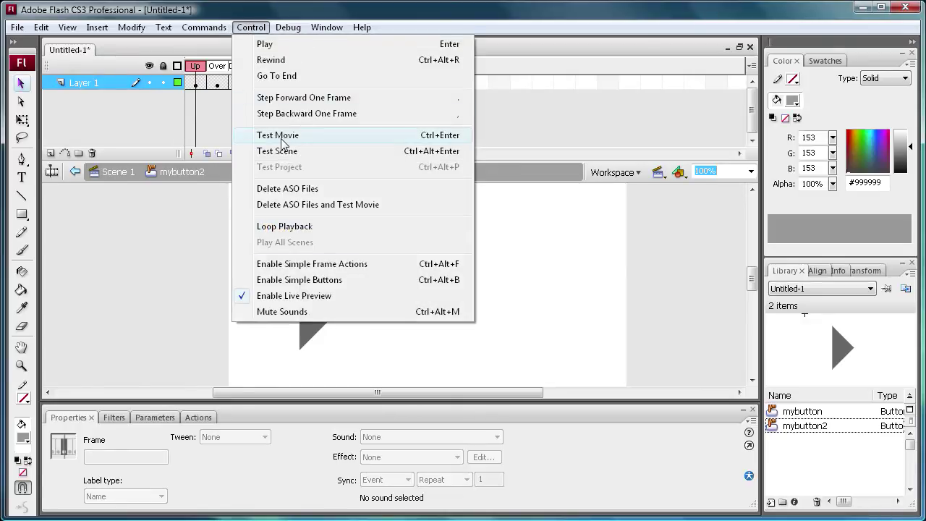
left_click(278, 135)
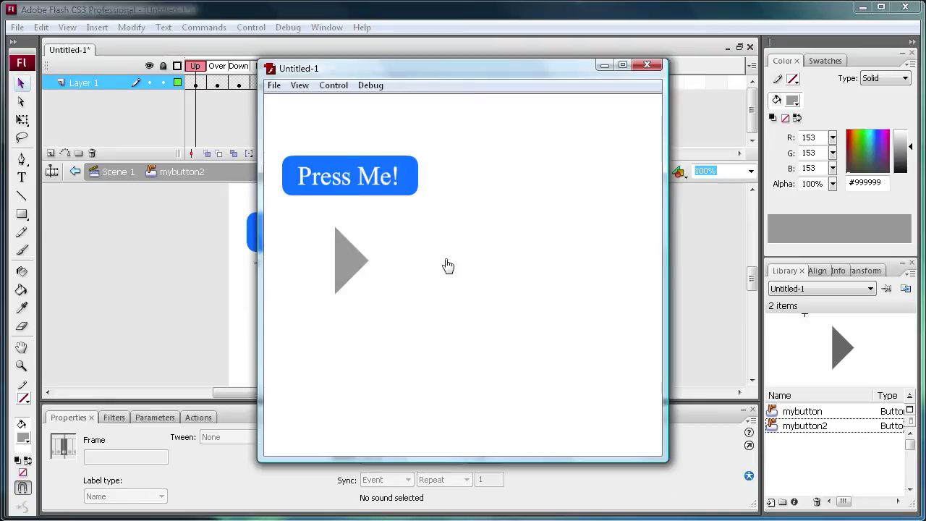
left_click(647, 65)
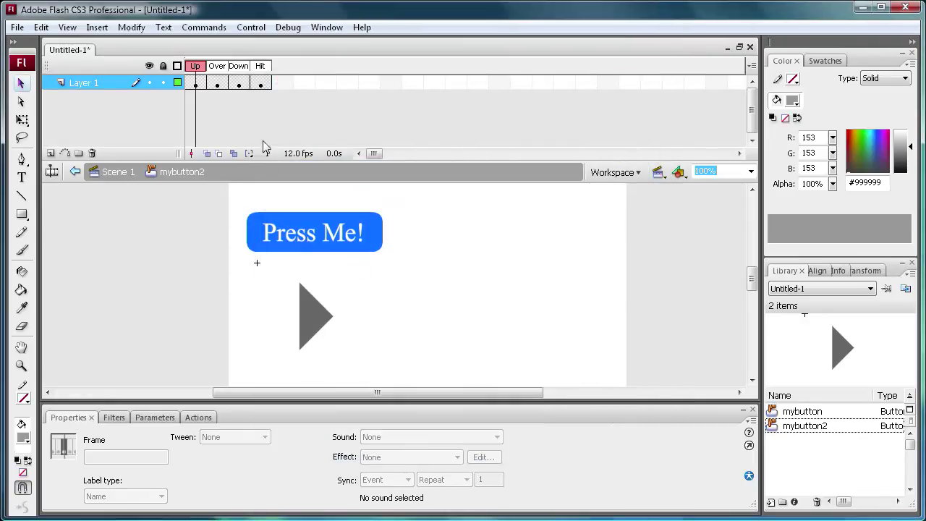
Paste the lighter grey arrow frames into Over and Down, then move to the Hit frame.
left_click(218, 83)
right_click(218, 82)
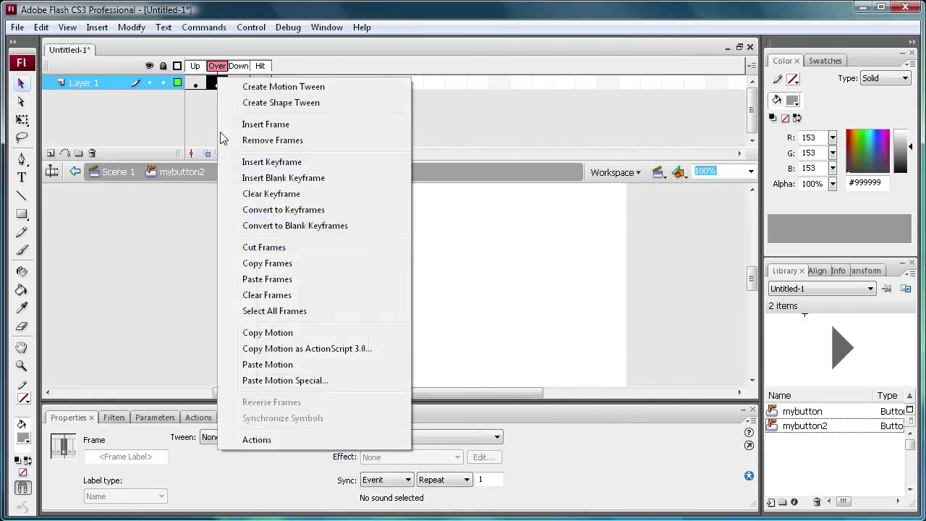
left_click(259, 279)
left_click(238, 82)
right_click(238, 82)
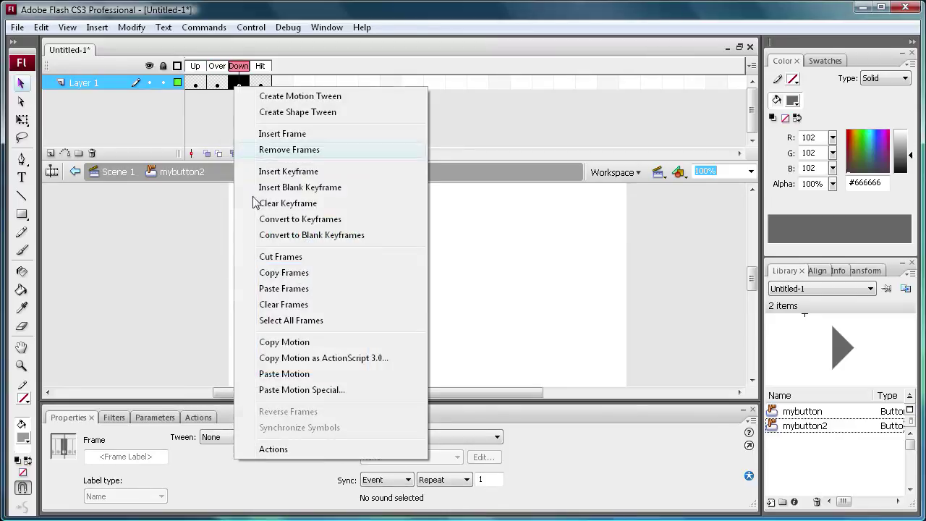
left_click(284, 288)
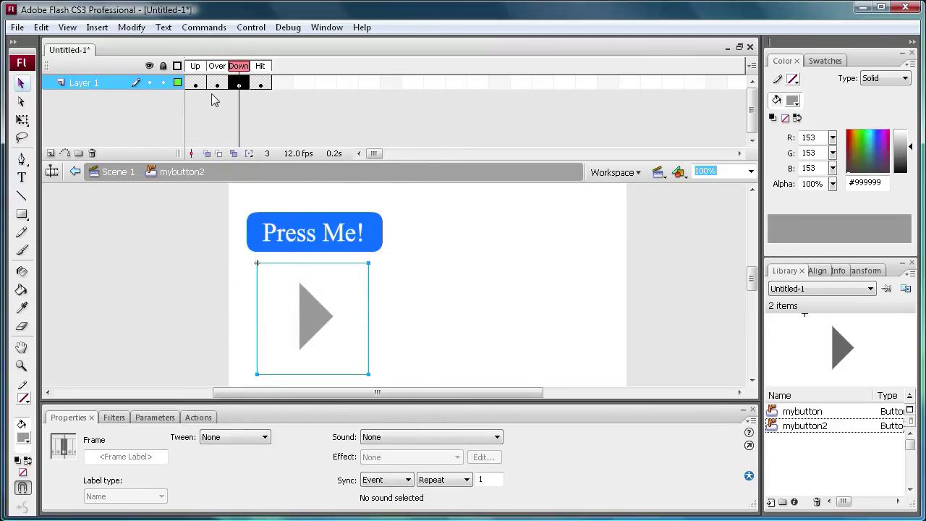
left_click(238, 66)
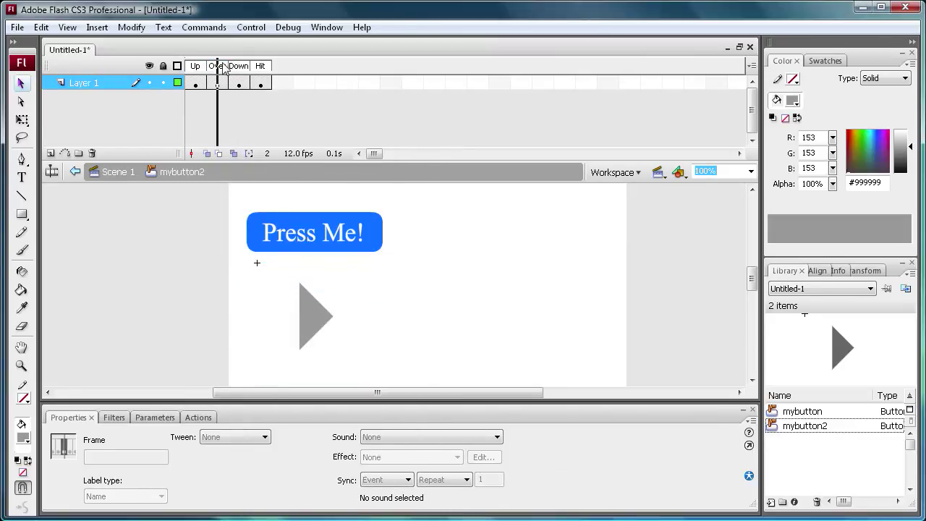
left_click(260, 84)
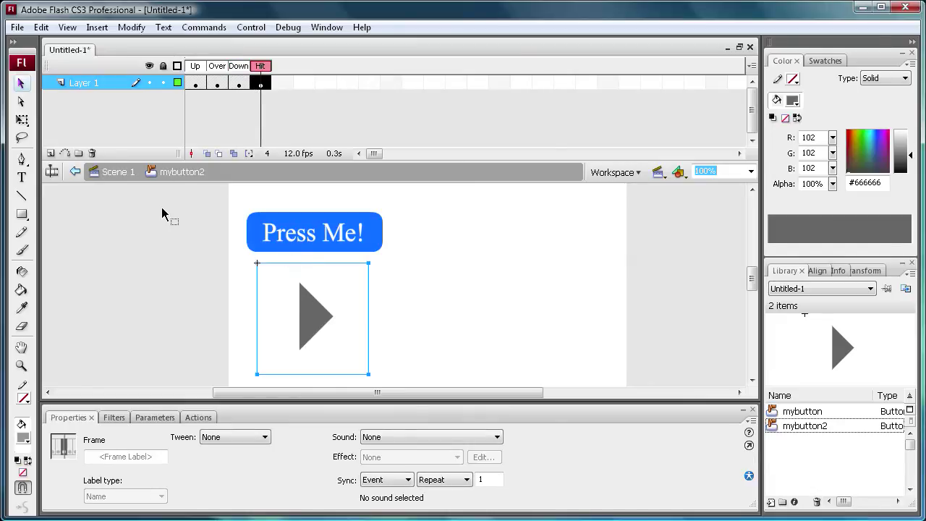
left_click(22, 215)
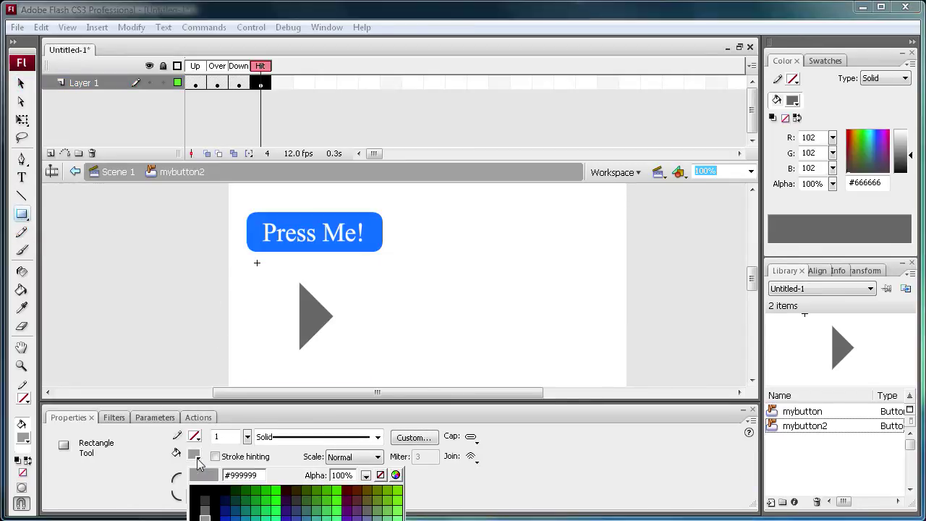
Draw a green #00FF00 rectangle with corner radius 0 over the arrow in the Hit frame.
left_click(280, 497)
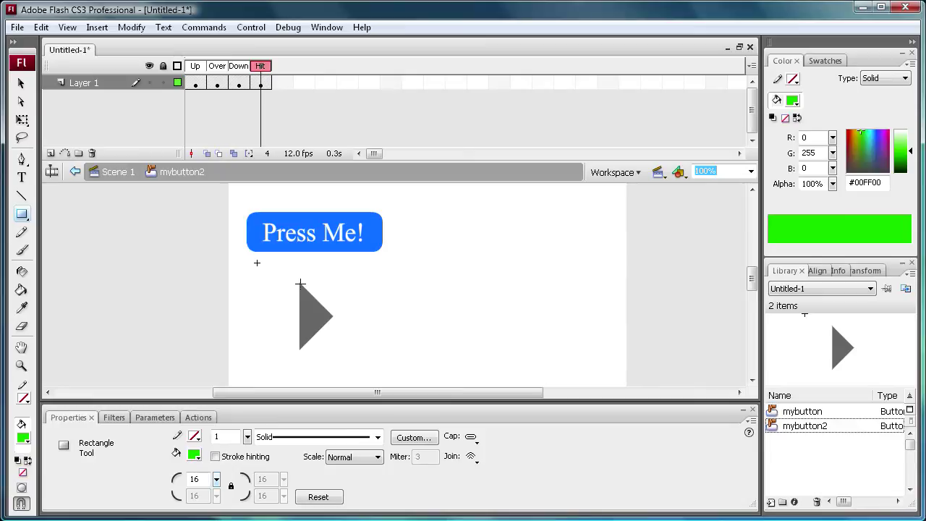
left_click_drag(306, 310, 339, 345)
left_click(40, 27)
left_click(69, 41)
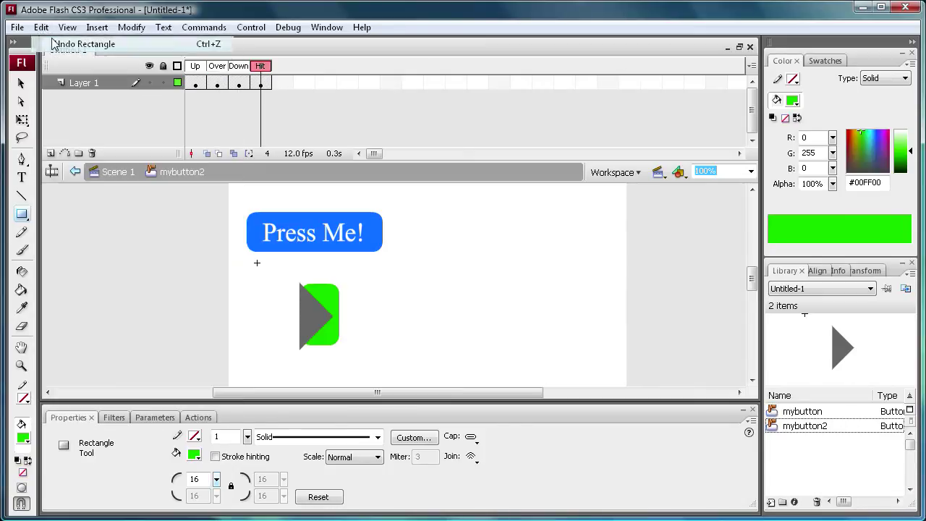
left_click_drag(215, 483, 193, 483)
double_click(192, 481)
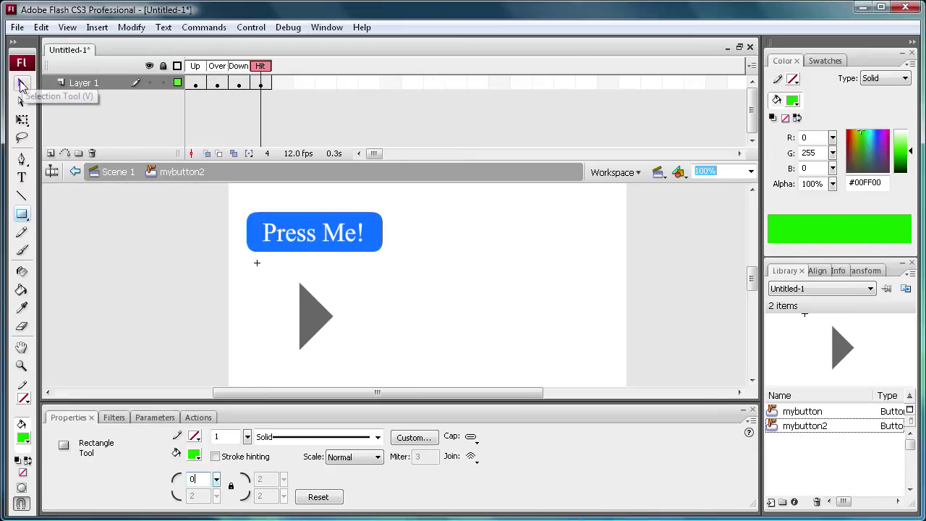
left_click(22, 212)
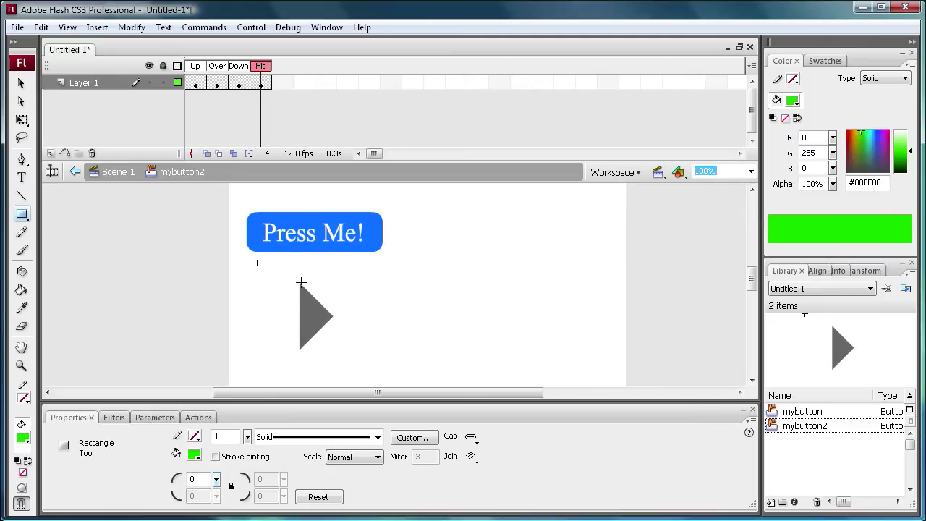
left_click_drag(301, 283, 335, 349)
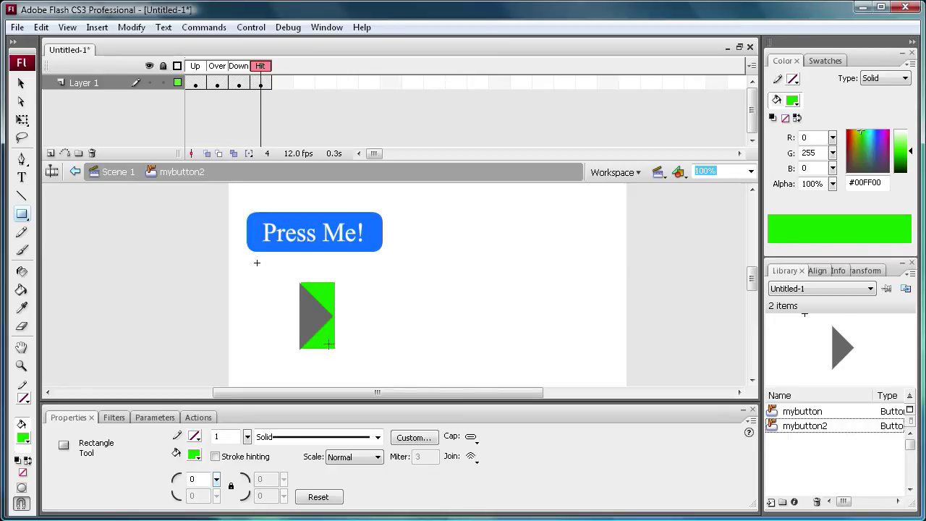
Delete the play arrow from the Hit frame and nudge the green rectangle 1 px left.
left_click(21, 83)
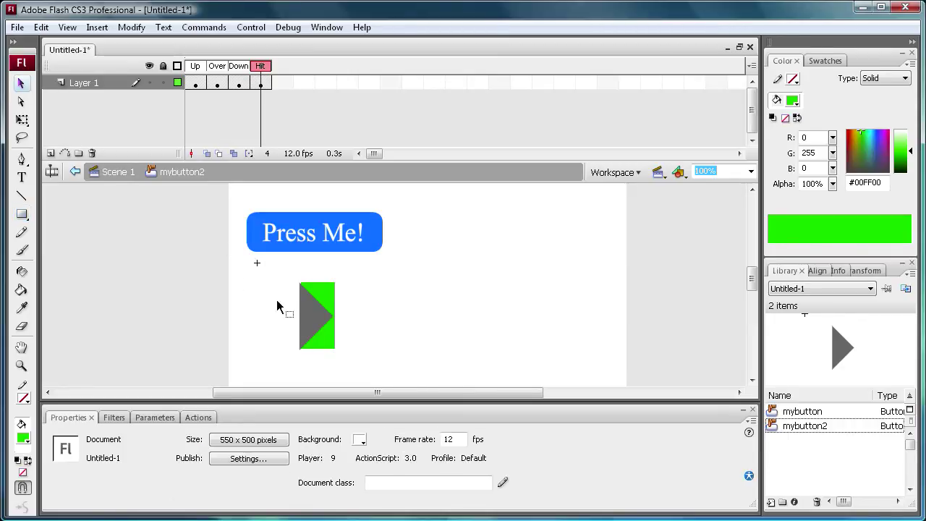
left_click(304, 309)
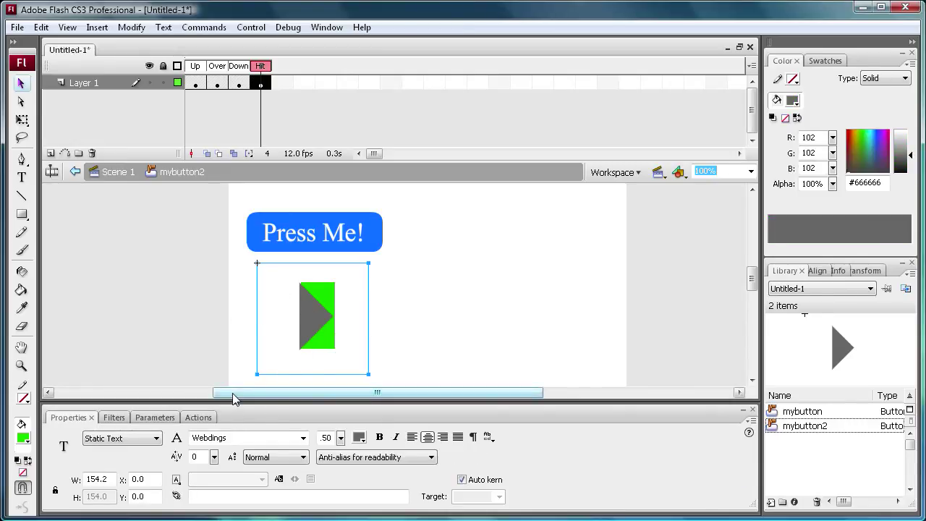
key("Delete")
left_click(313, 318)
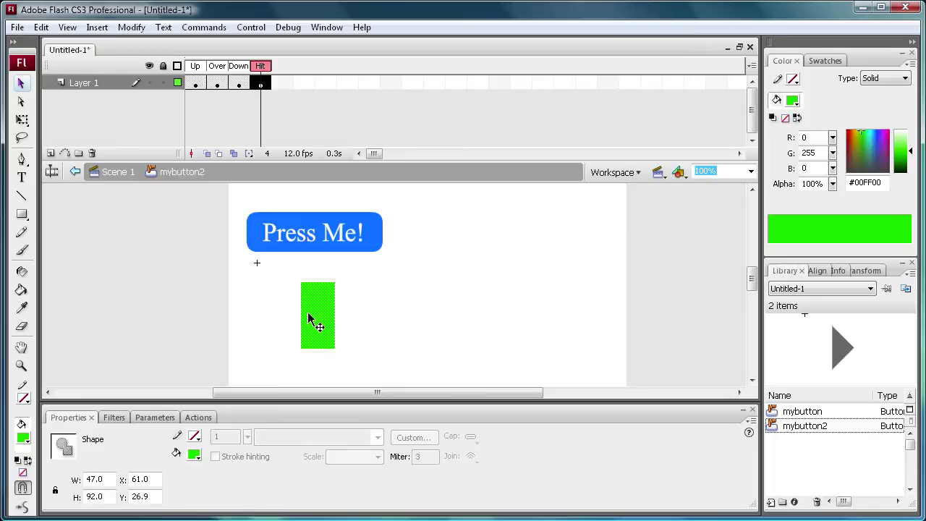
key("Left")
left_click(351, 309)
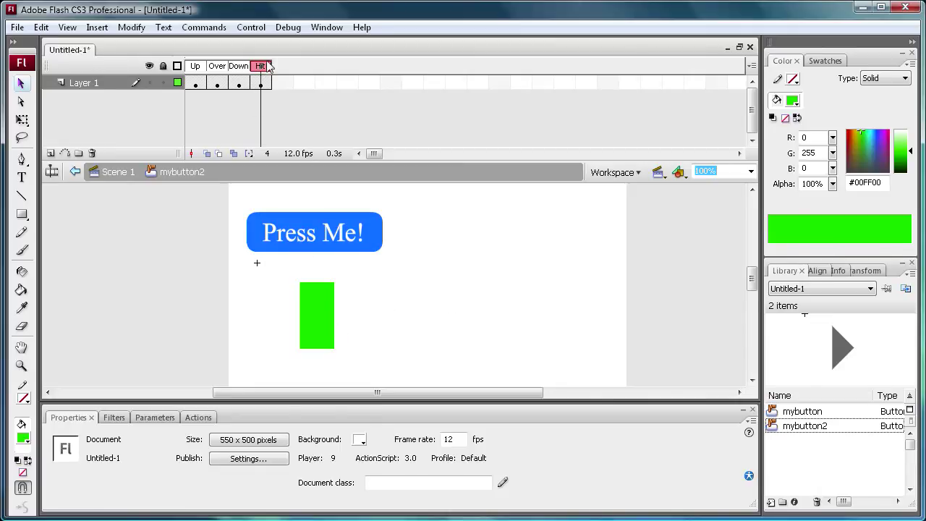
left_click(251, 26)
left_click(265, 137)
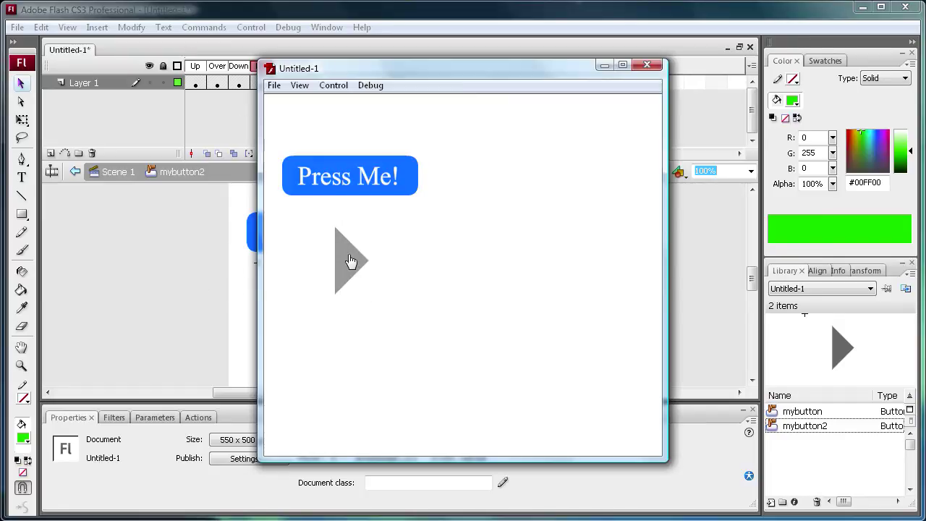
left_click(648, 67)
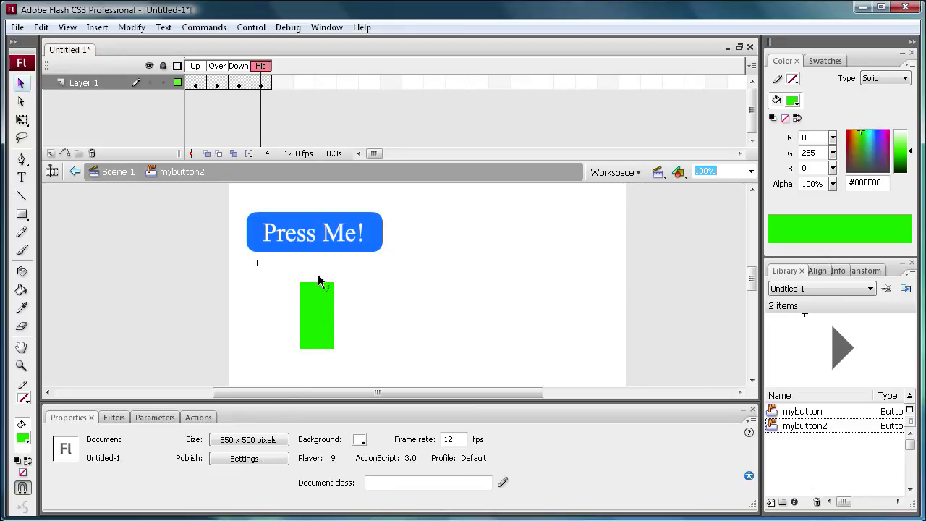
left_click(197, 84)
Check the button's Over and Up frames, then return to the Scene 1 stage.
left_click(217, 84)
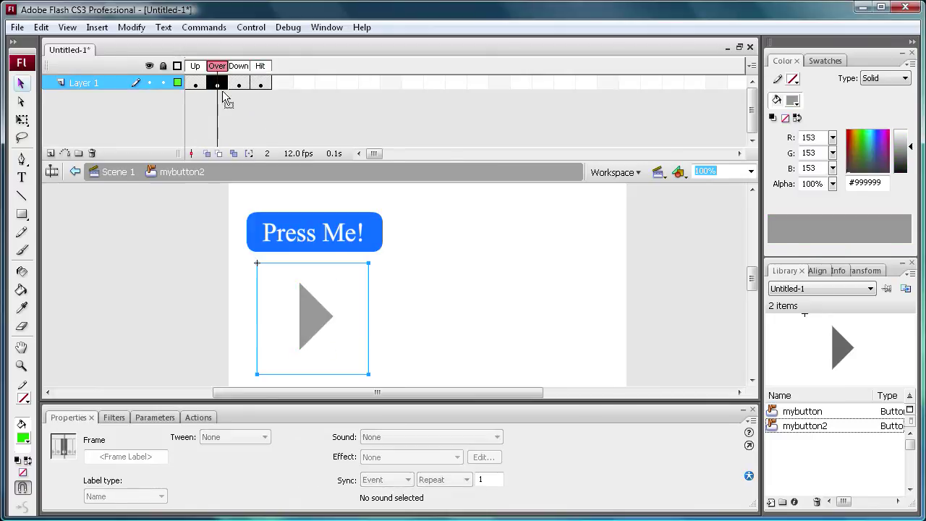
left_click(196, 84)
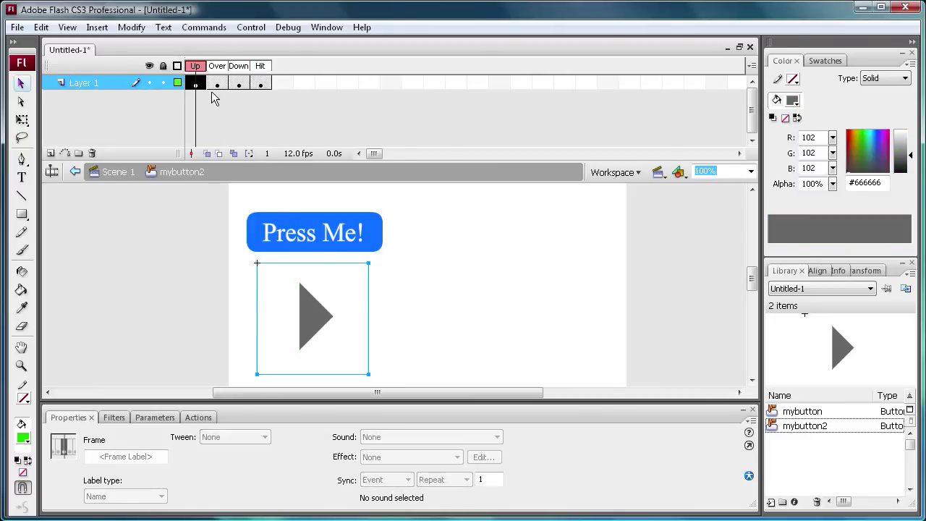
left_click(120, 172)
left_click(437, 298)
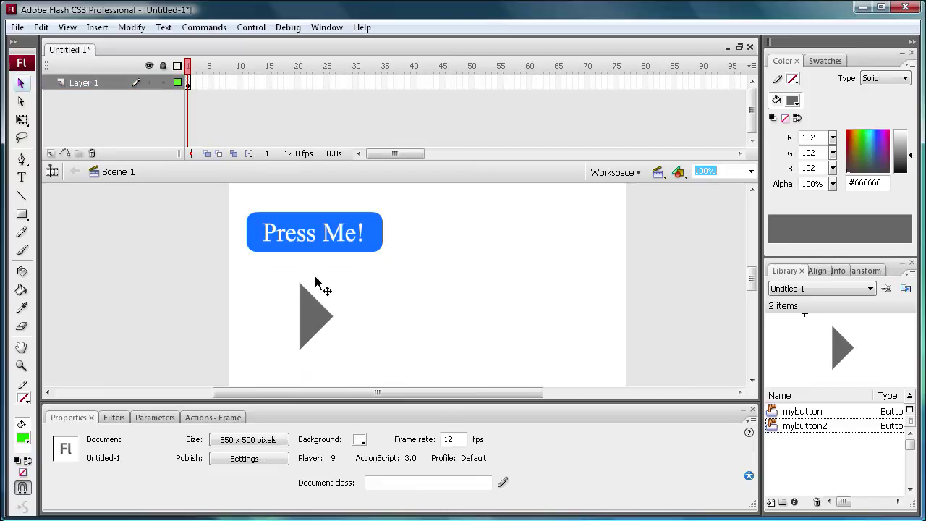
Give the Press Me! button instance the name btn1 in the Properties panel.
left_click(304, 225)
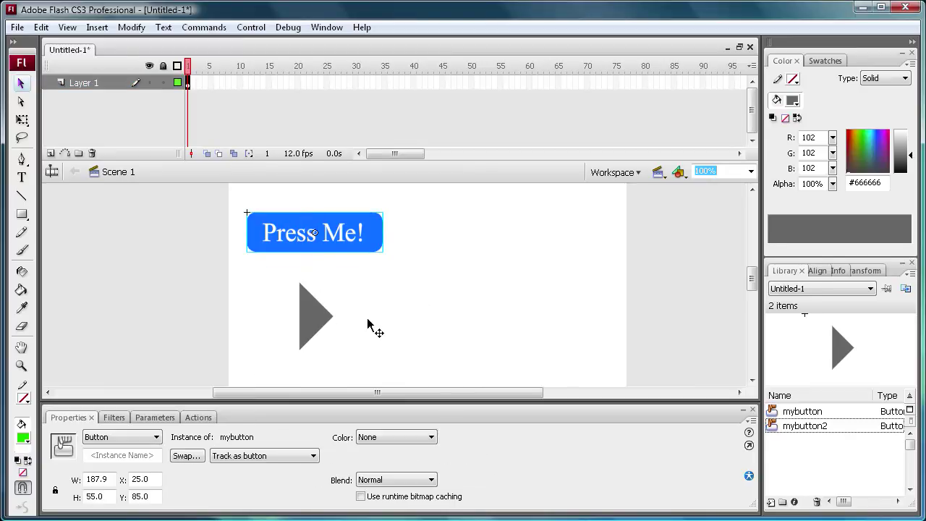
left_click(135, 452)
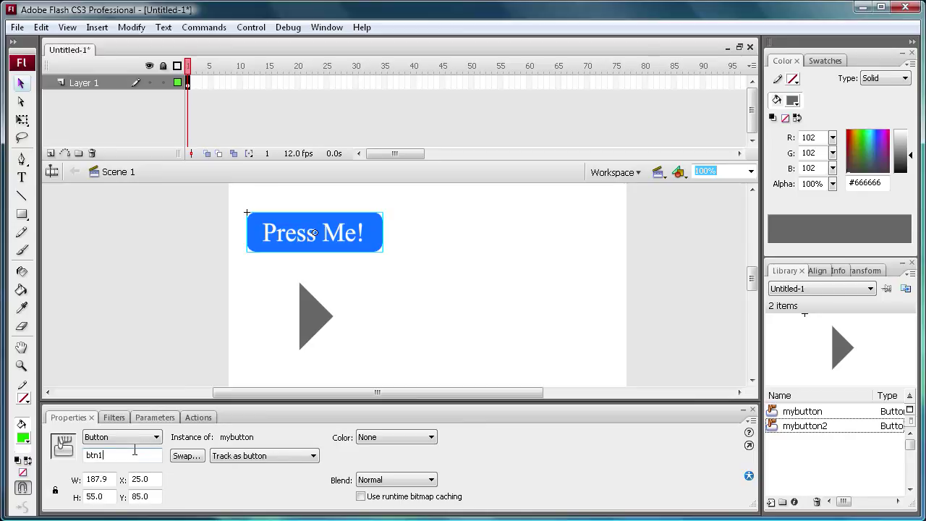
type("btn1")
left_click(314, 318)
left_click(116, 455)
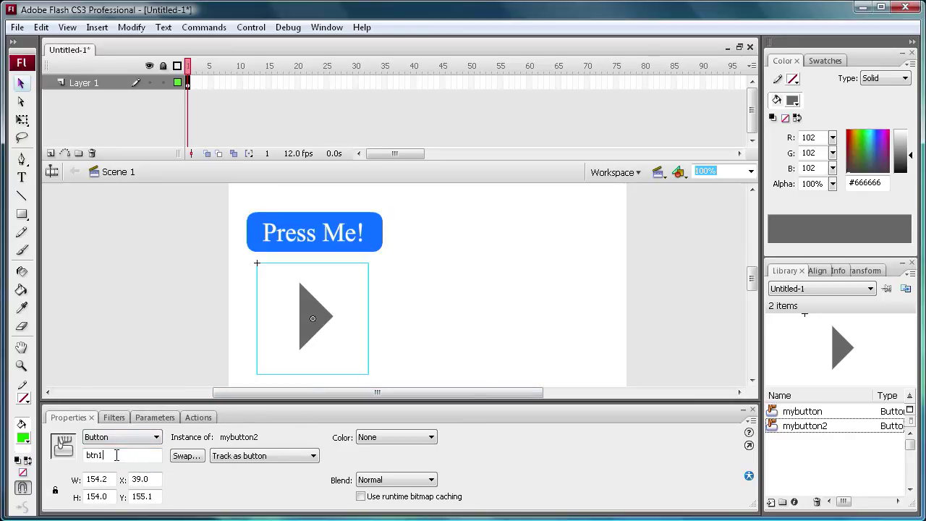
left_click(493, 311)
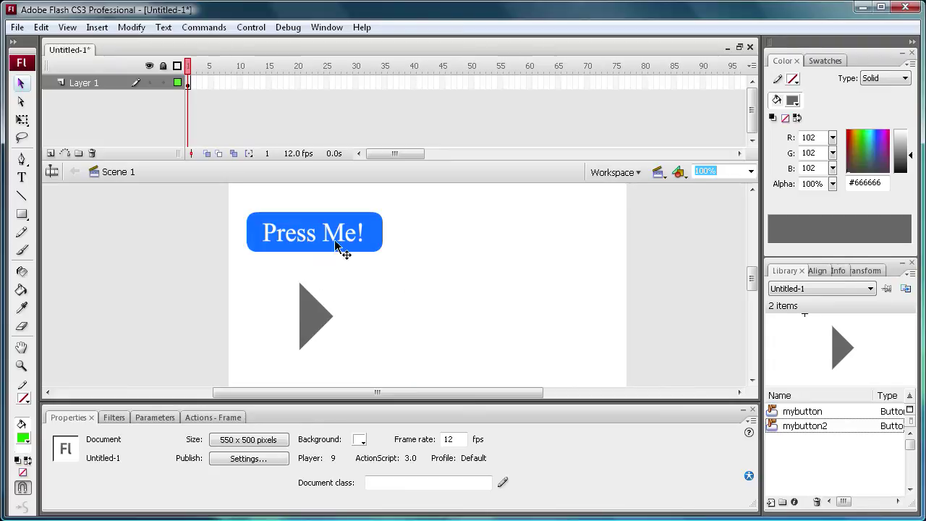
left_click(364, 249)
left_click(410, 260)
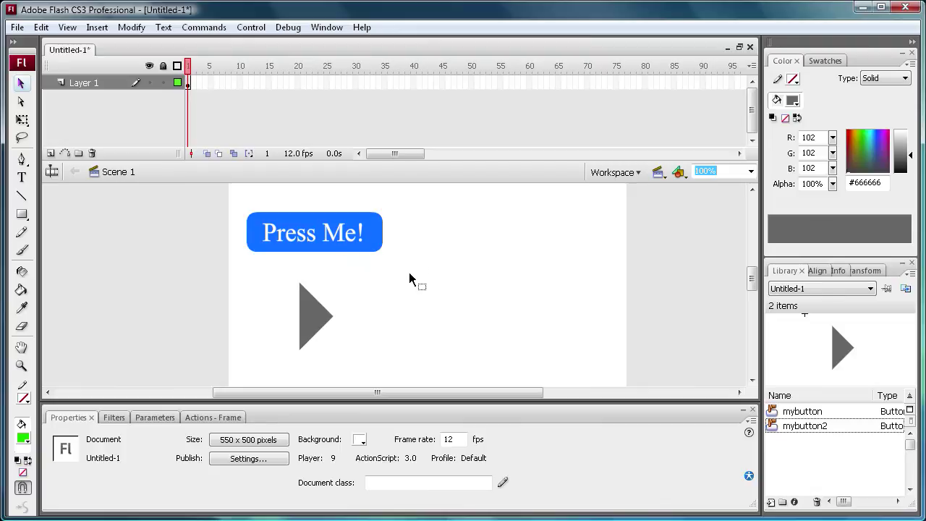